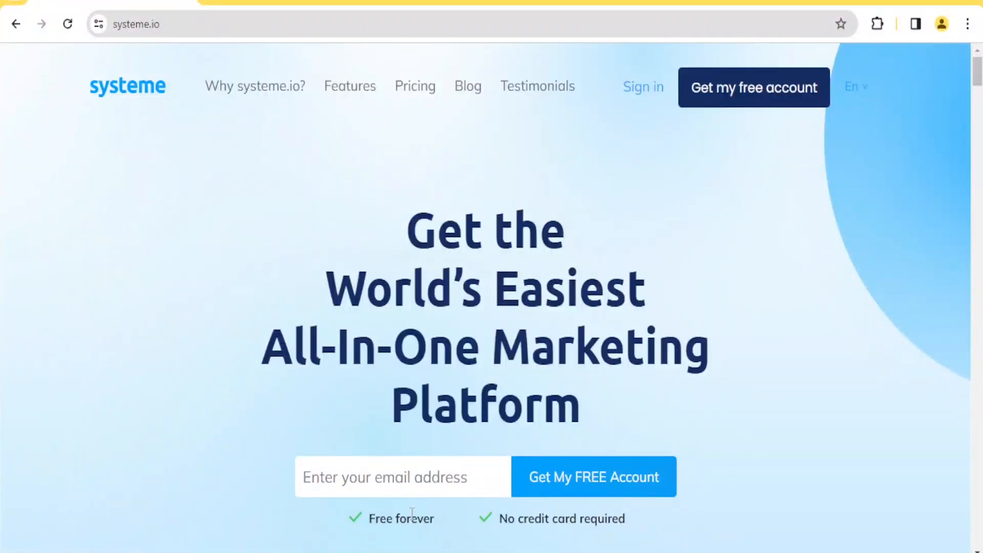
# Enter the e-mail address in the sign-up form and request the free account
pyautogui.click(380, 483)
pyautogui.hotkey('ctrl', 'v')
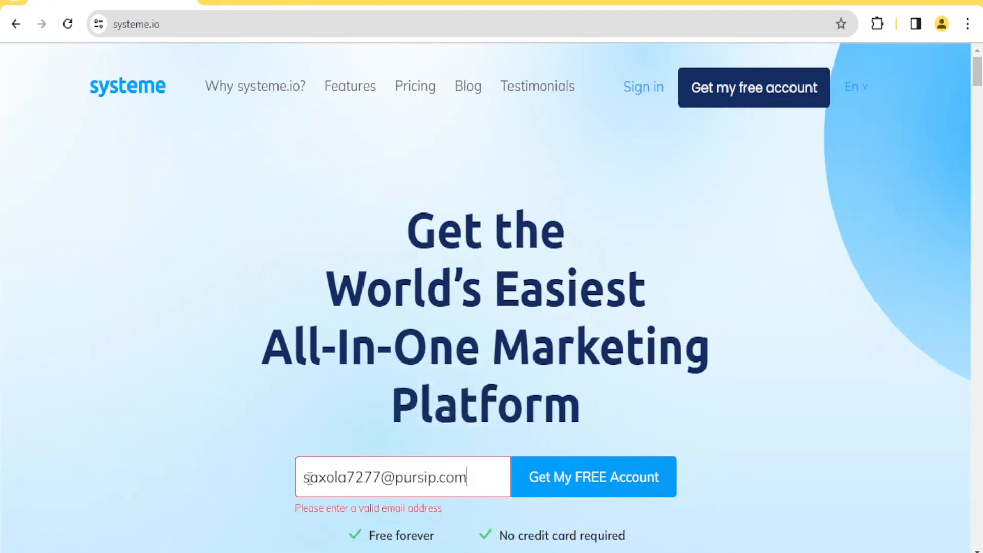
pyautogui.click(566, 480)
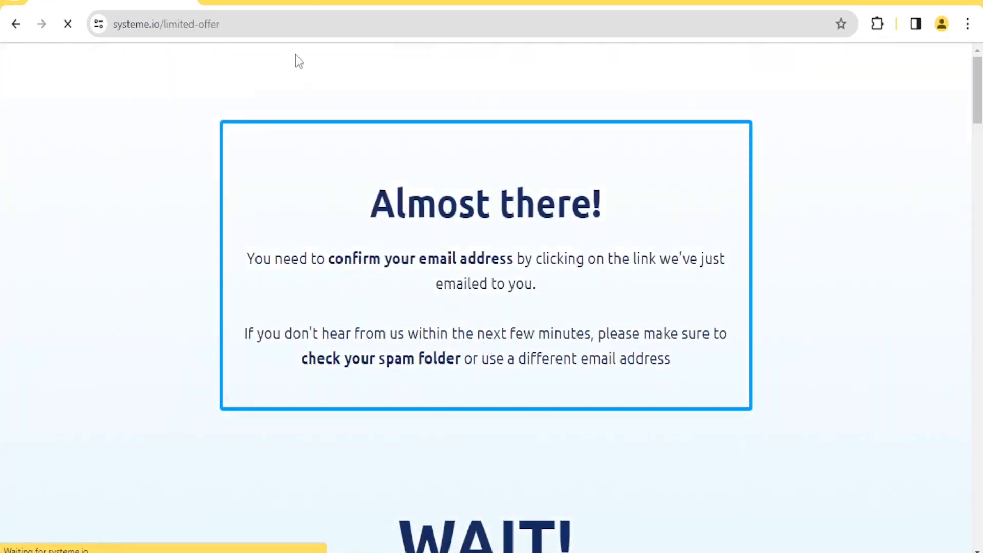
# Switch to the temporary mailbox, open Systeme.io's confirmation e-mail and follow its link to the new password form
pyautogui.click(283, 3)
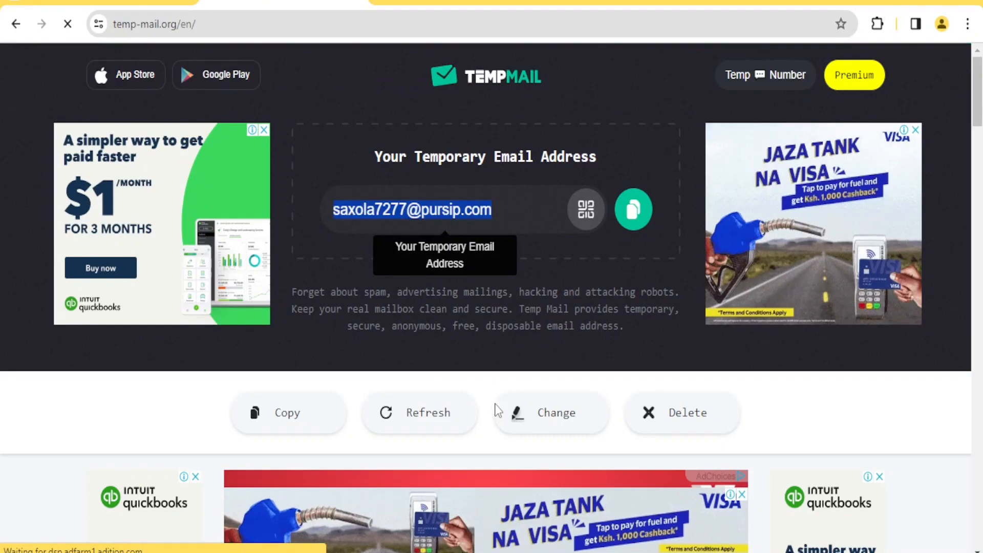
pyautogui.scroll(-2, 497, 408)
pyautogui.scroll(-5, 497, 409)
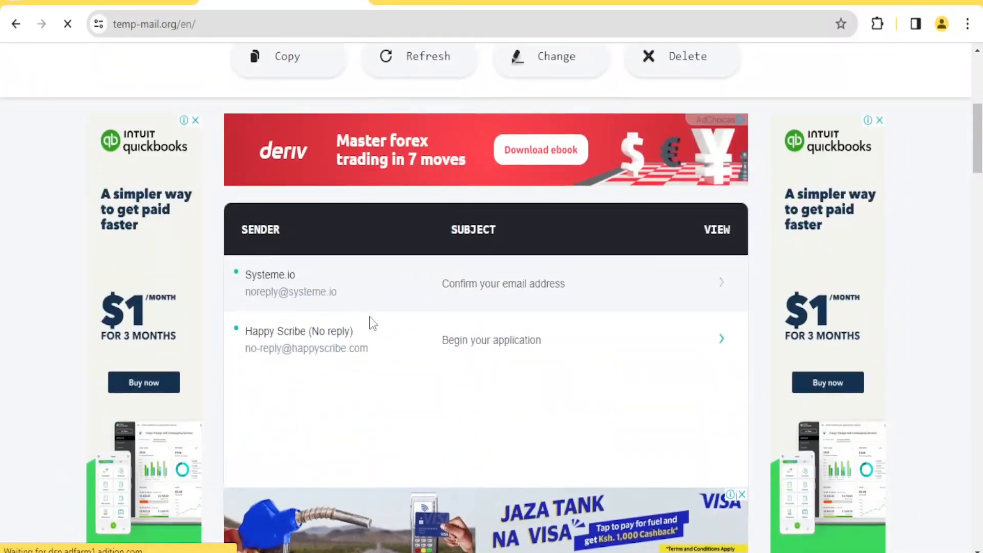
pyautogui.click(466, 285)
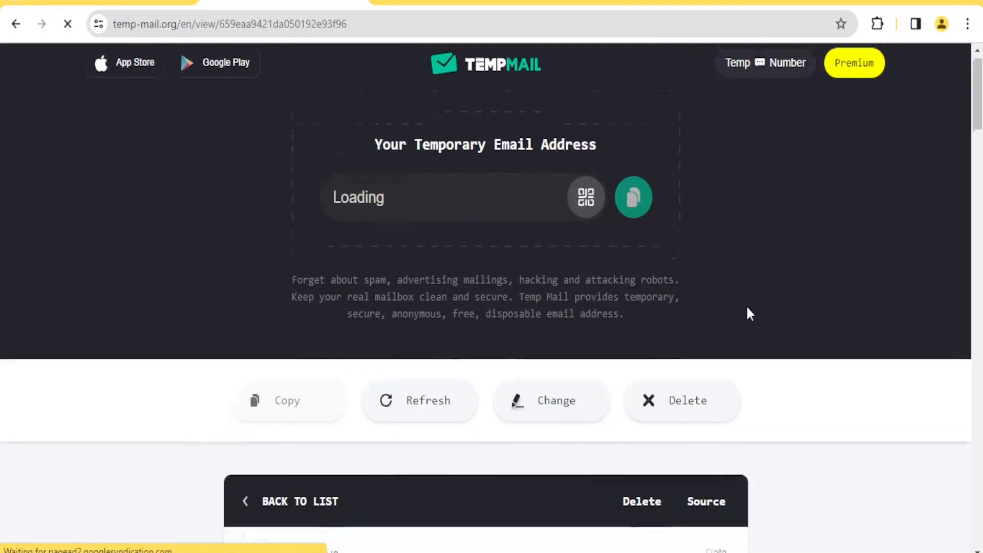
pyautogui.scroll(-7, 746, 312)
pyautogui.click(530, 352)
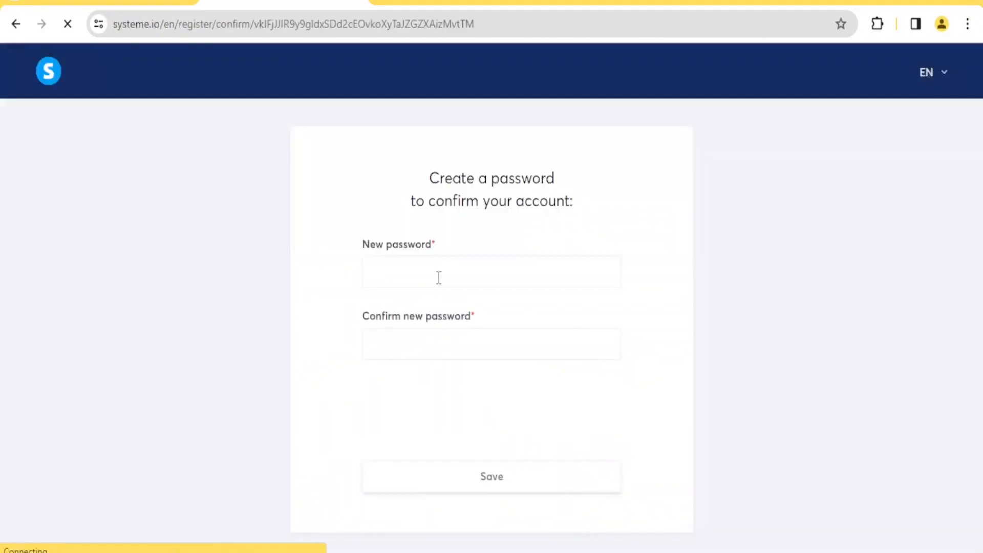
pyautogui.click(438, 277)
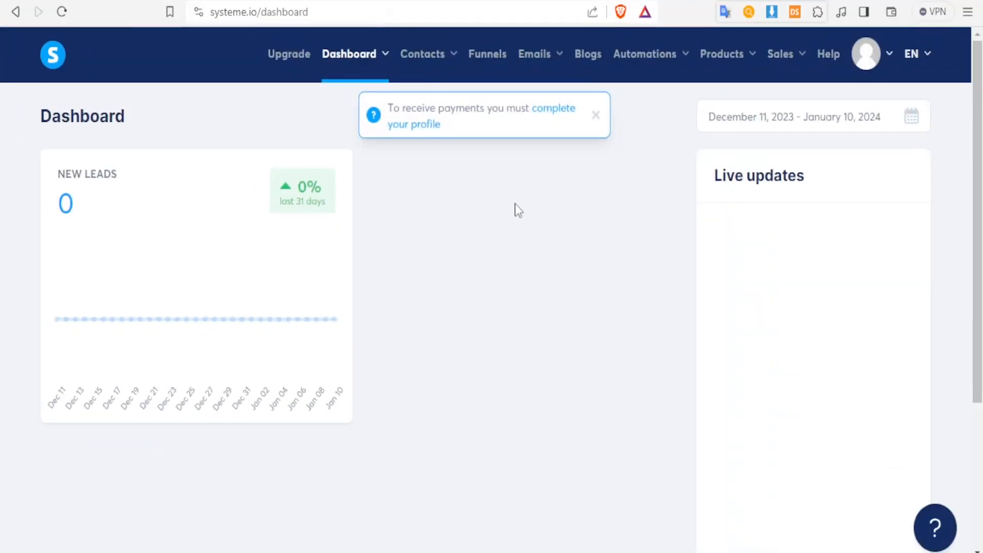
# Dismiss the profile notice and start a new funnel named "Conference Attendance"
pyautogui.click(597, 120)
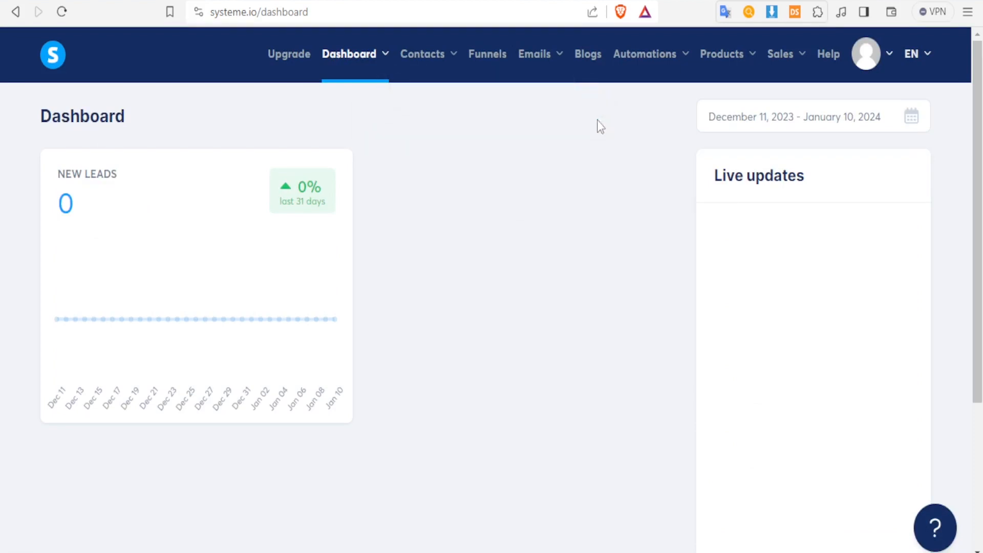
pyautogui.click(483, 64)
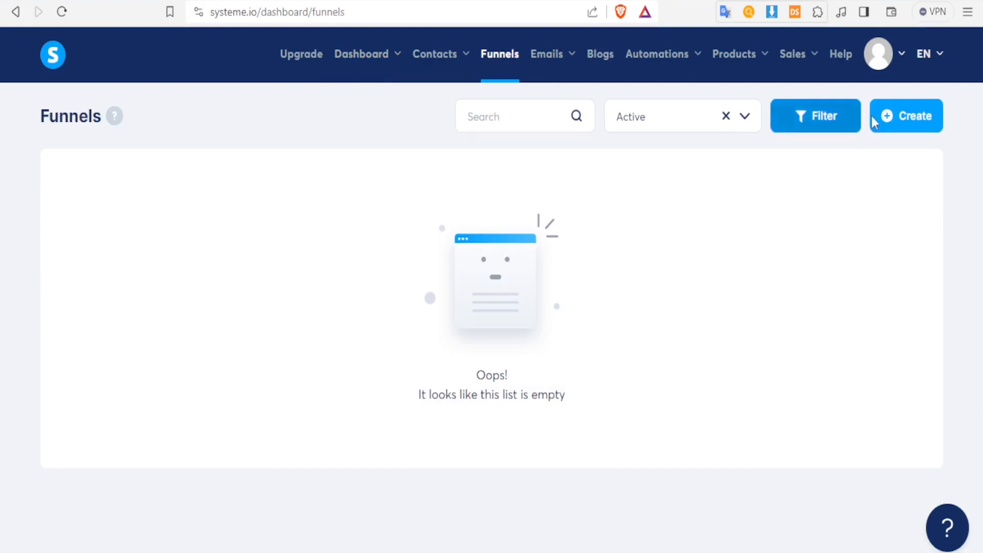
pyautogui.click(902, 128)
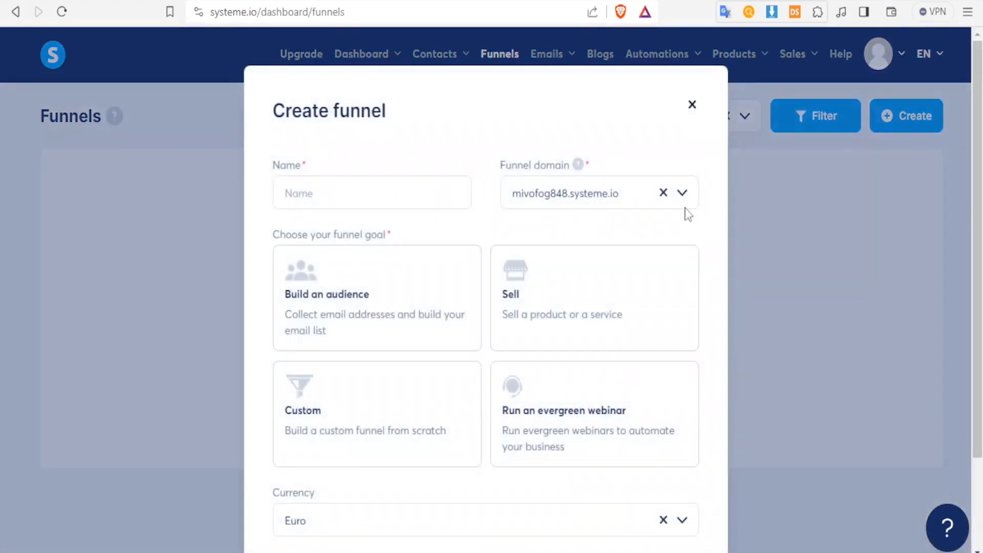
pyautogui.click(319, 199)
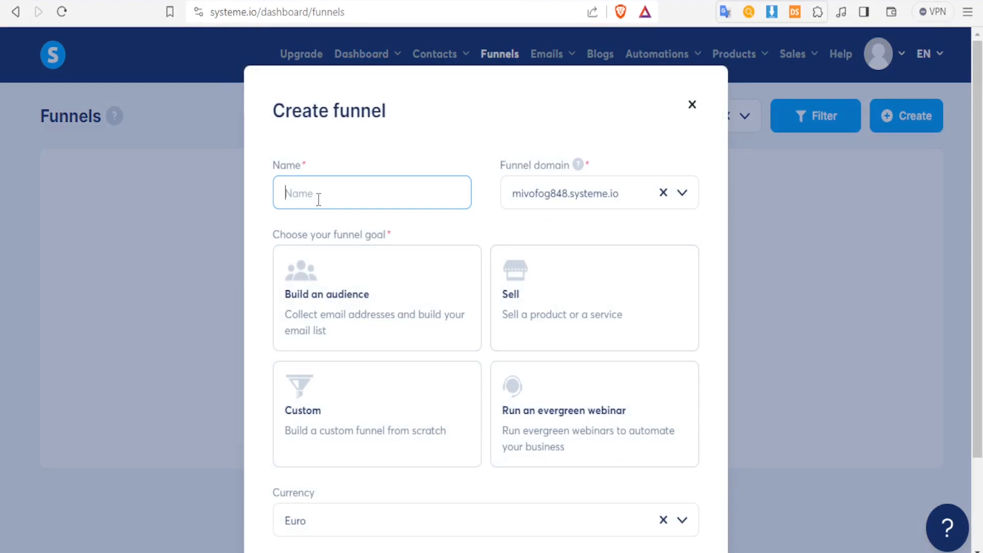
pyautogui.write('Attendance')
pyautogui.click(285, 194)
pyautogui.write('Conference')
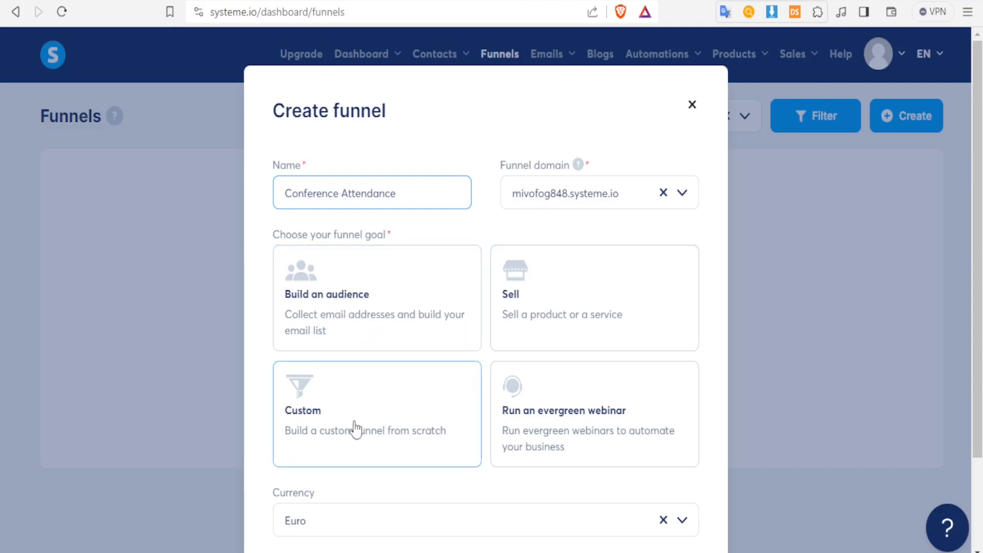
# Set the funnel goal to Build an audience with Euro as the currency, and save the funnel
pyautogui.click(400, 300)
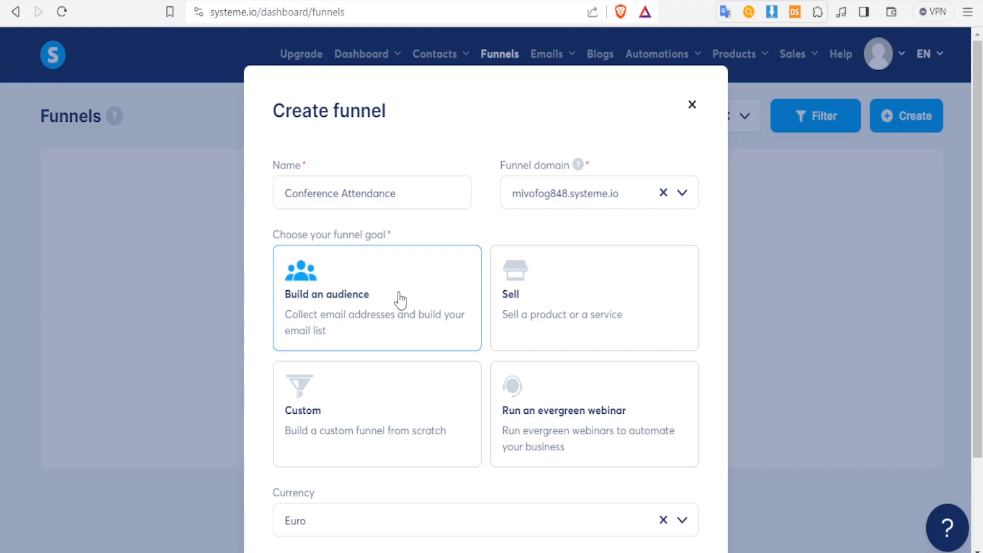
pyautogui.scroll(-2, 980, 142)
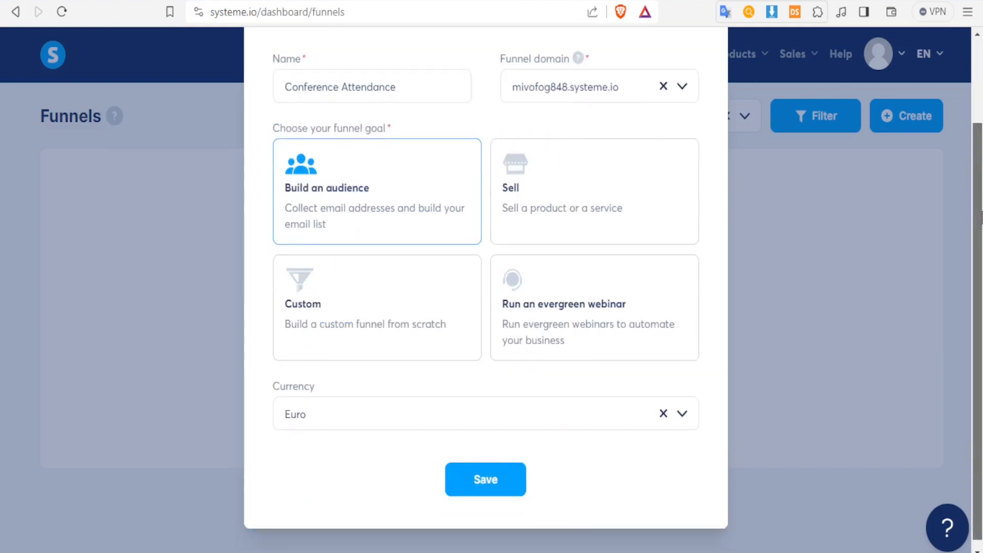
pyautogui.click(682, 407)
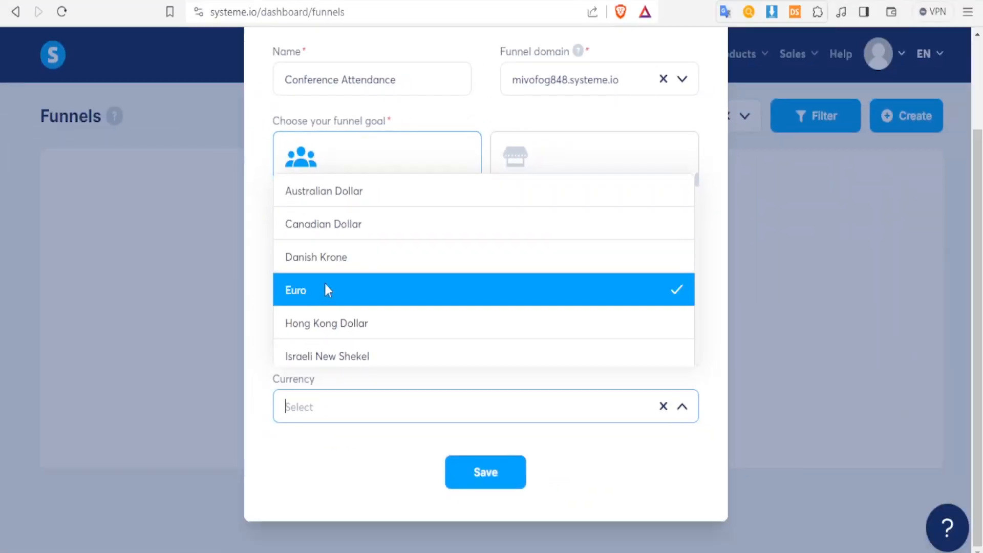
pyautogui.click(318, 289)
pyautogui.click(478, 473)
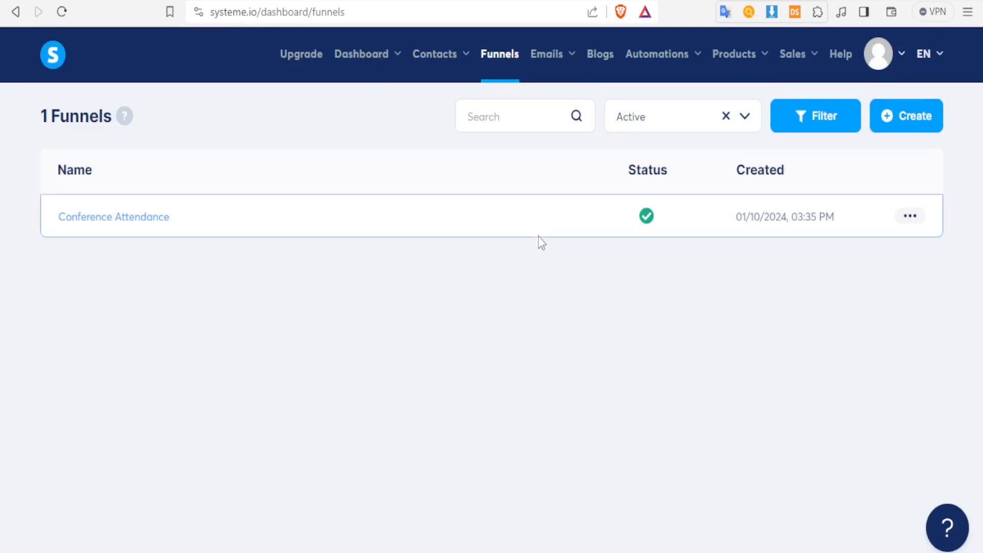
# Open the Conference Attendance funnel and choose the dark "Master Better UX in bite-sized lessons" template for its squeeze page
pyautogui.click(137, 226)
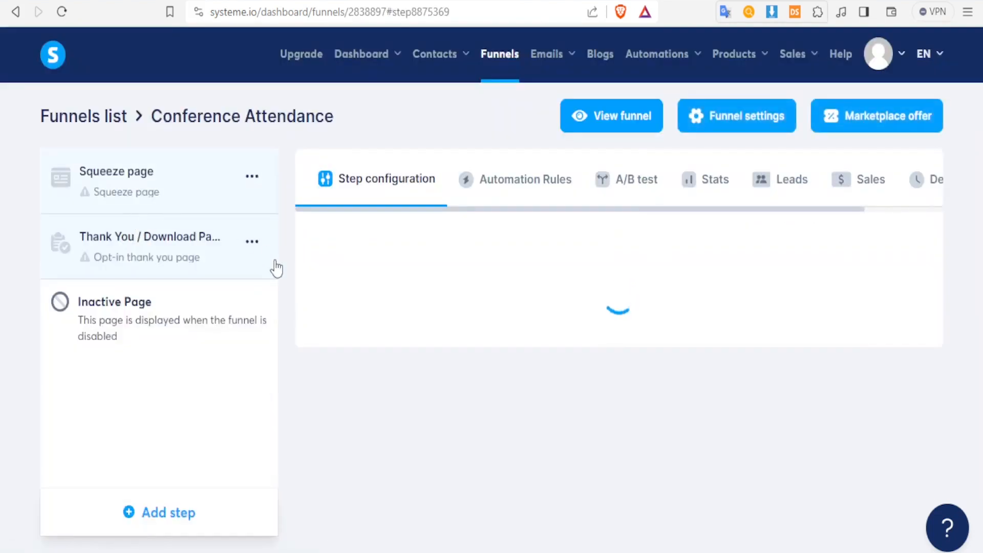
pyautogui.moveTo(414, 279)
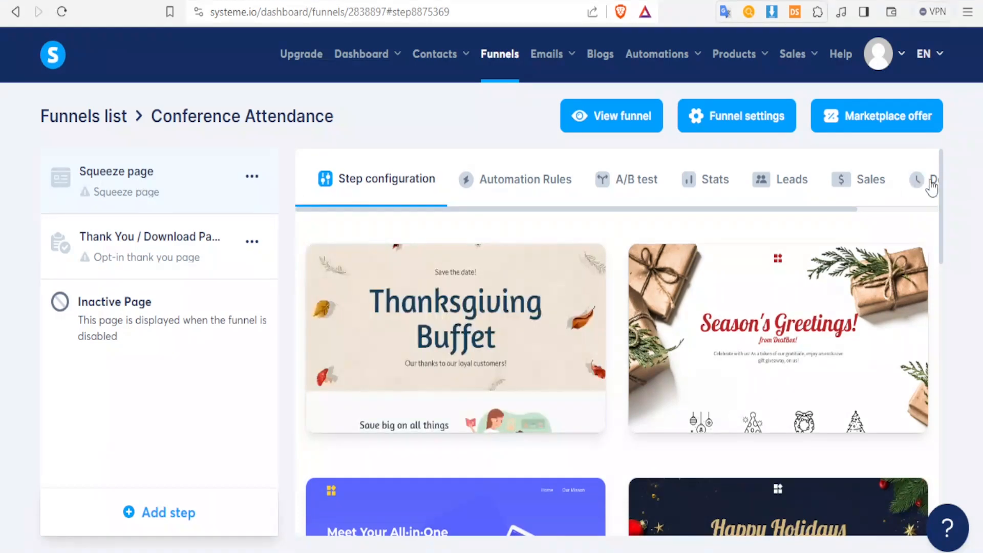
pyautogui.moveTo(939, 193); pyautogui.dragTo(949, 342)
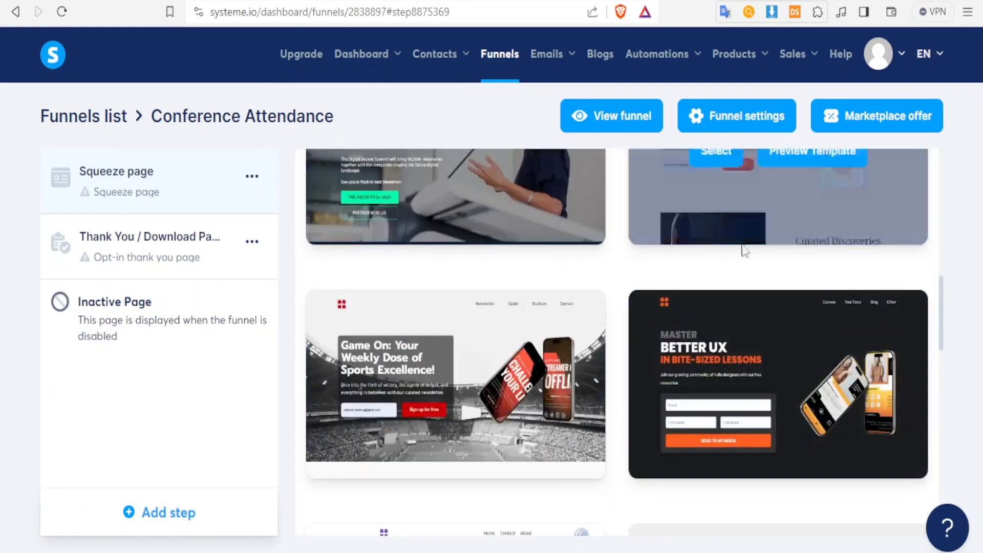
pyautogui.moveTo(944, 314); pyautogui.dragTo(942, 338)
pyautogui.moveTo(779, 302)
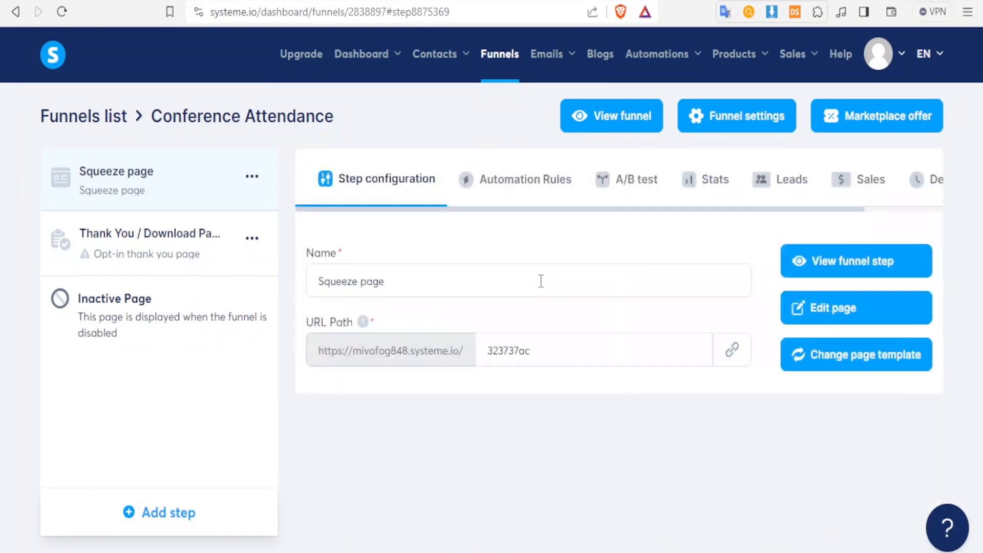
# Change the squeeze page's name to "Conference" and open the page for editing
pyautogui.moveTo(391, 275); pyautogui.dragTo(303, 289)
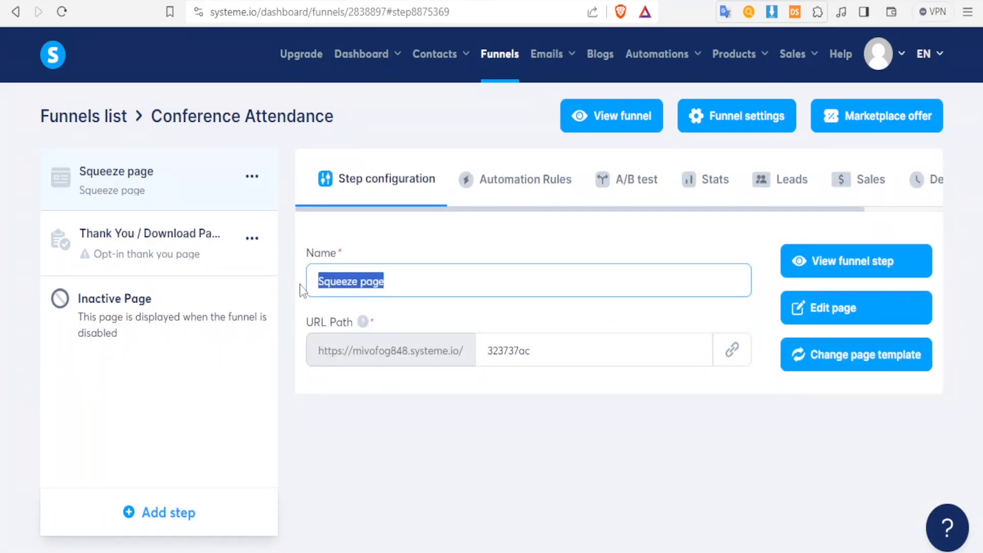
pyautogui.write('Conference')
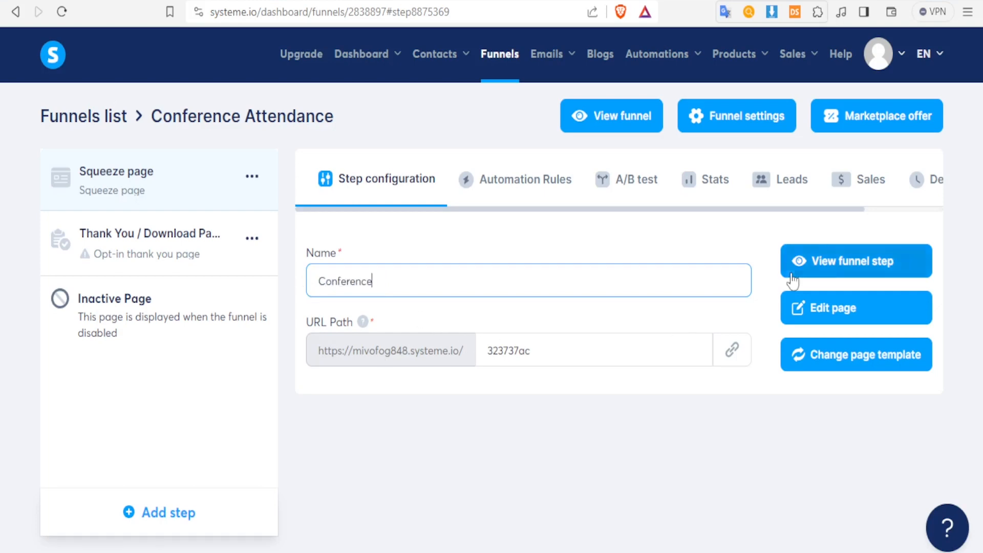
pyautogui.click(822, 323)
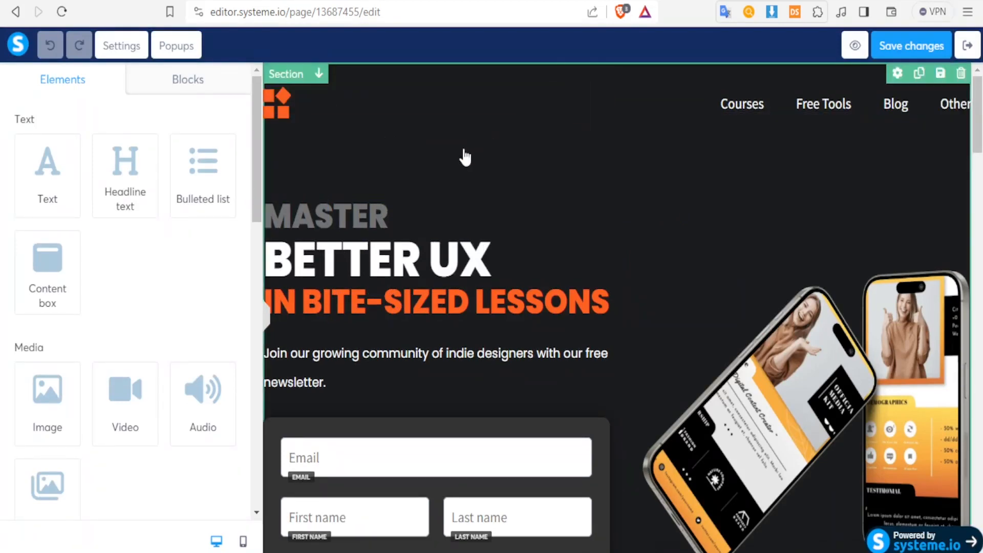
# Move the lower "Master better UX in bite-sized lessons" sign-up form row up toward the testimonials
pyautogui.scroll(-3, 977, 126)
pyautogui.scroll(-15, 616, 307)
pyautogui.scroll(-20, 617, 307)
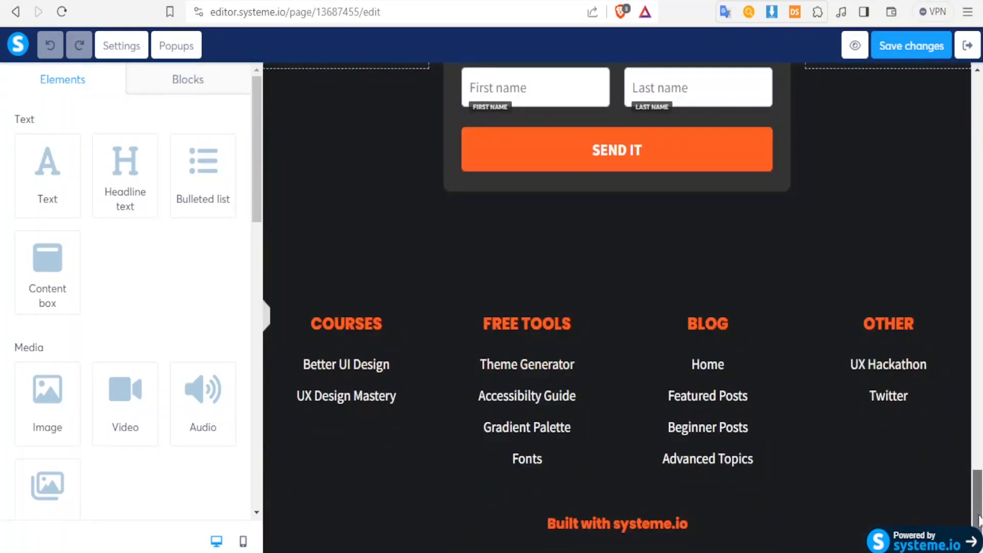
pyautogui.scroll(7, 601, 407)
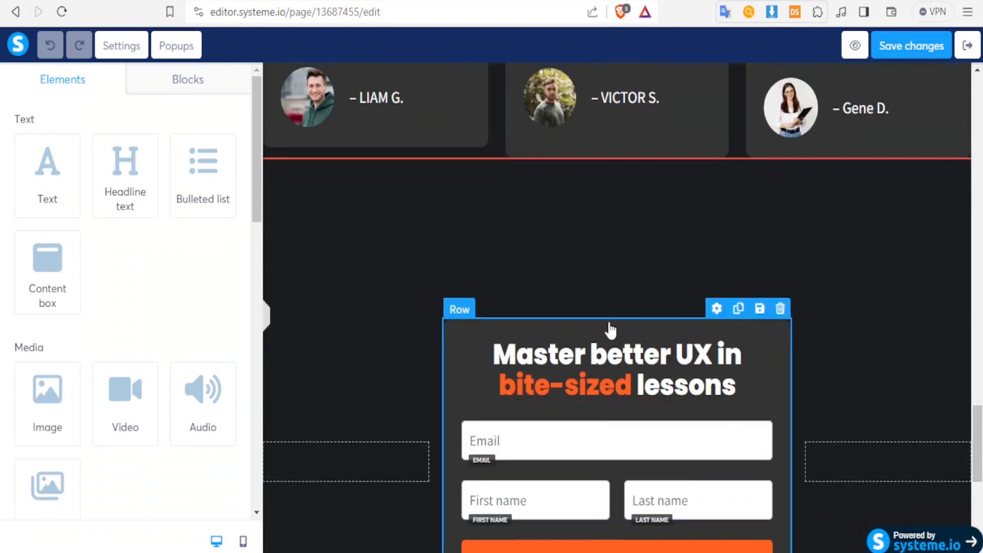
pyautogui.moveTo(609, 330); pyautogui.dragTo(566, 134)
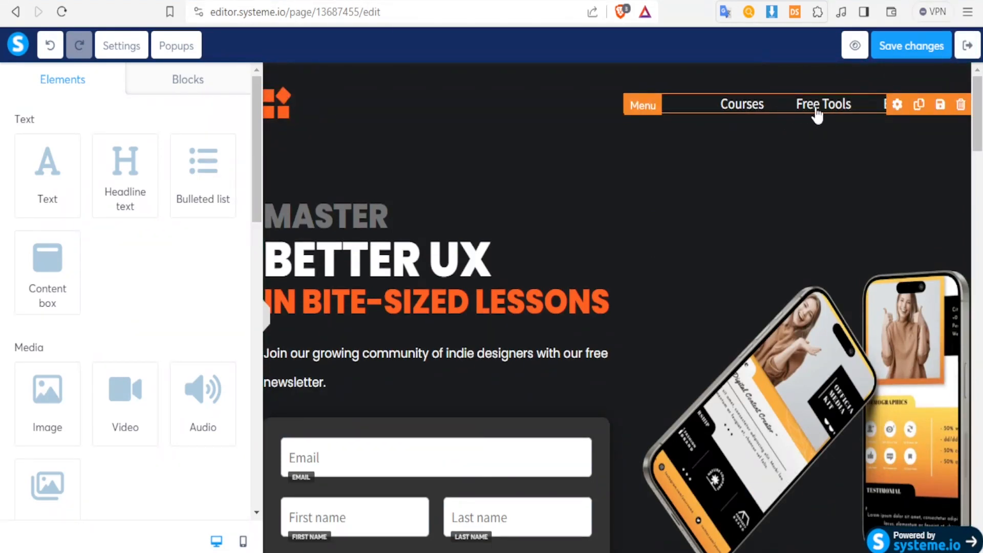
# Delete the navigation menu and the header row containing the logo from the top of the page
pyautogui.click(961, 105)
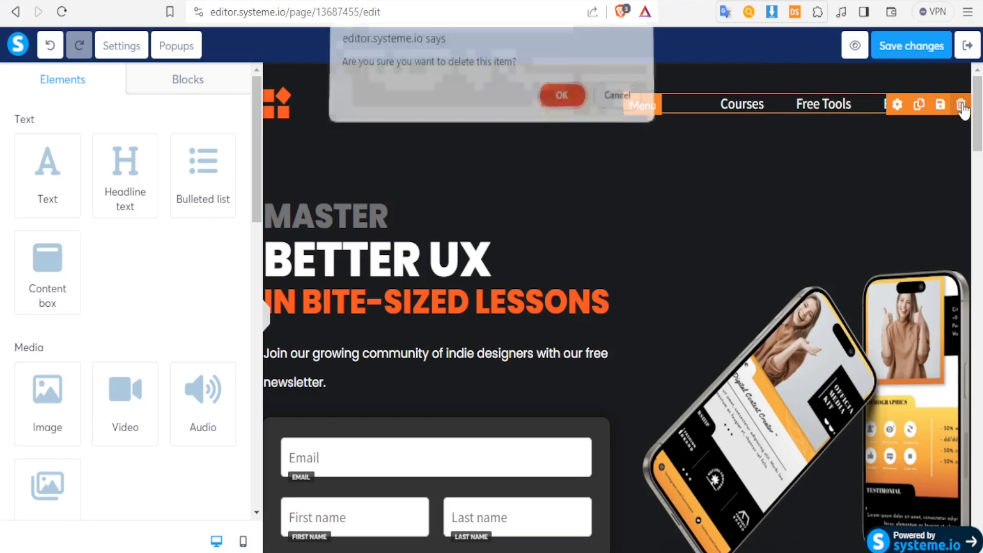
pyautogui.click(563, 103)
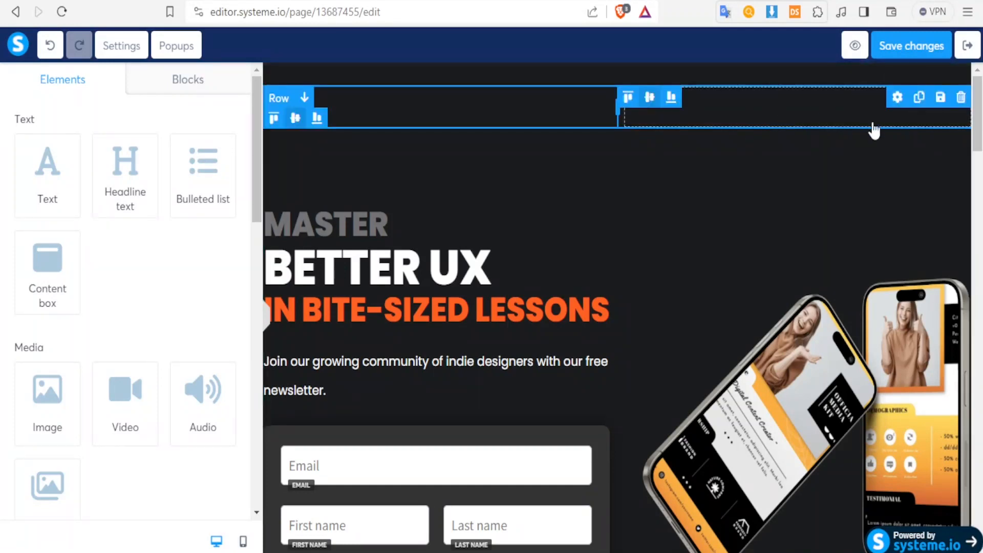
pyautogui.click(961, 98)
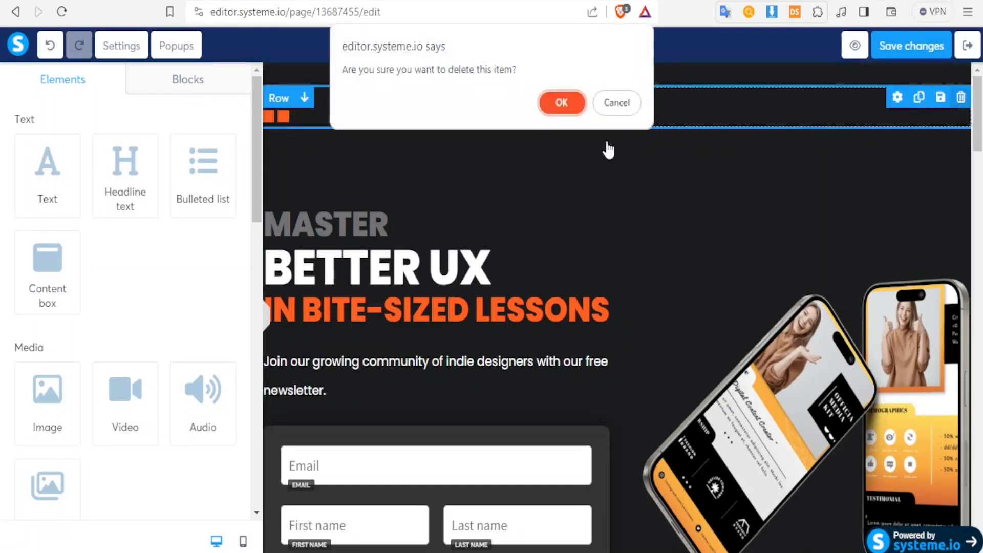
pyautogui.click(563, 103)
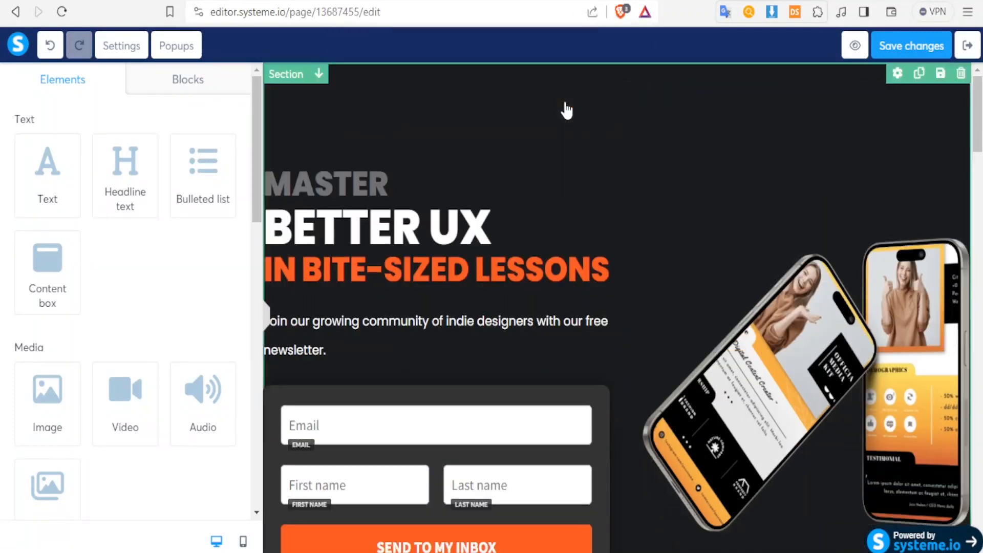
# Replace the "BETTER UX" headline text with "Conference 2024"
pyautogui.click(363, 229)
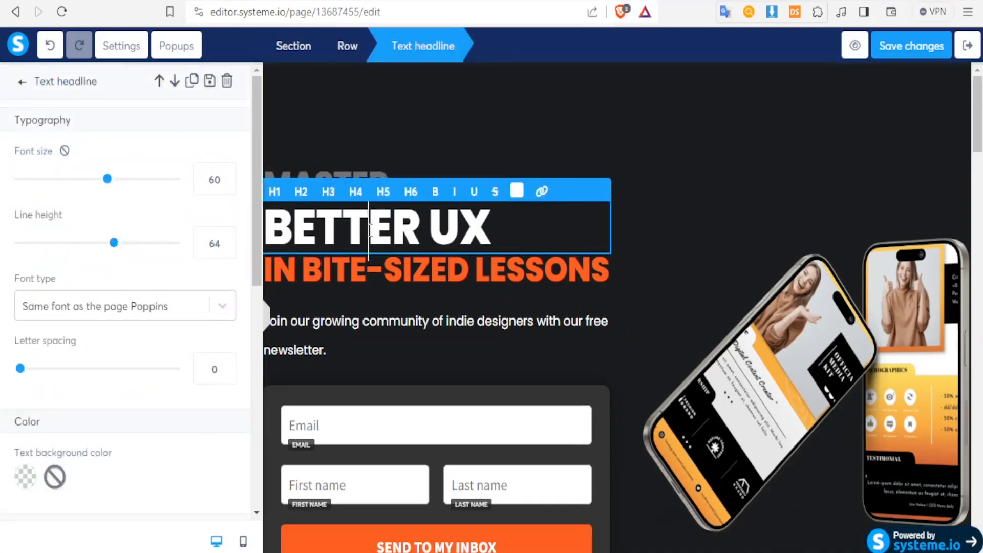
pyautogui.hotkey('ctrl', 'a')
pyautogui.write('Conf')
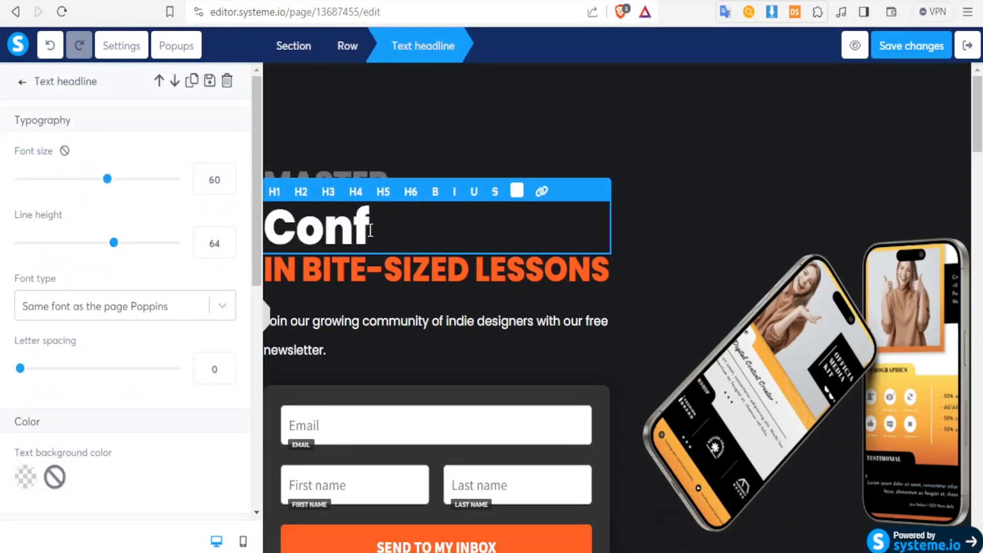
pyautogui.write('erenc')
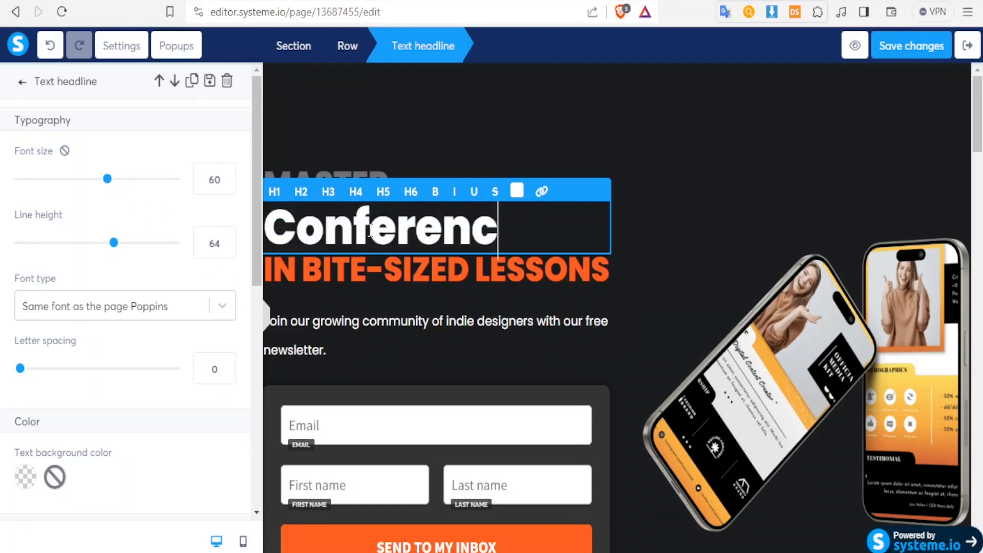
pyautogui.write('e 2024')
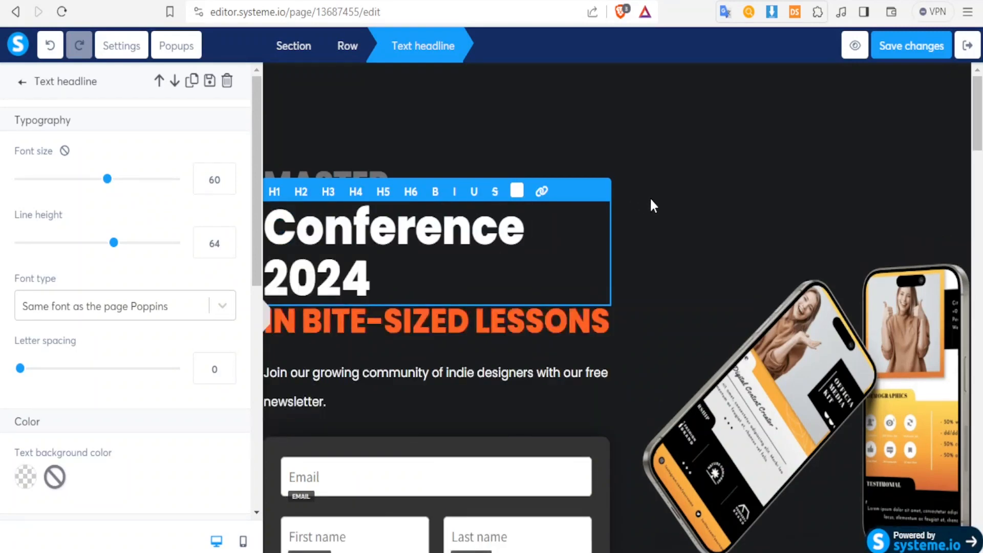
pyautogui.click(499, 360)
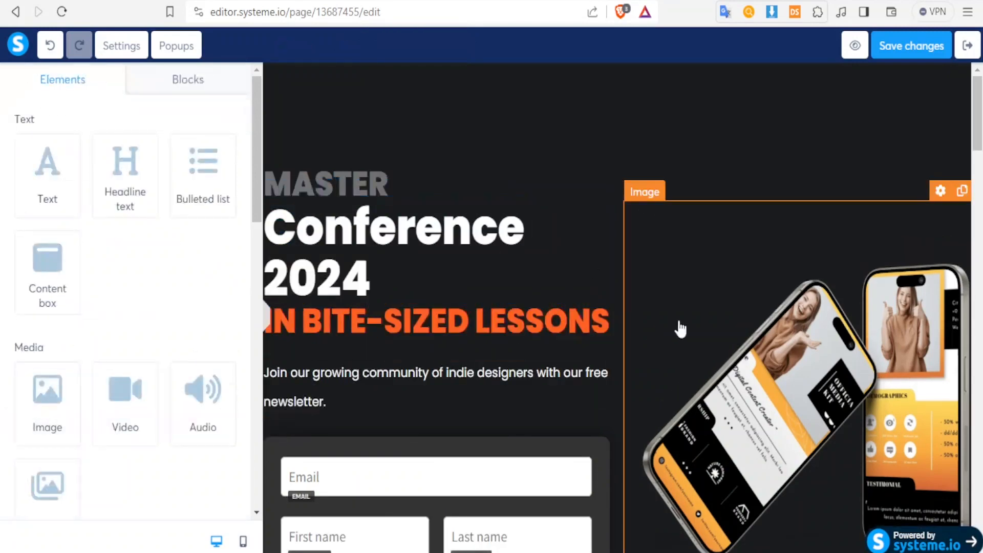
# Select the phone mockup image beside the headline and set its click action to Open URL
pyautogui.click(745, 358)
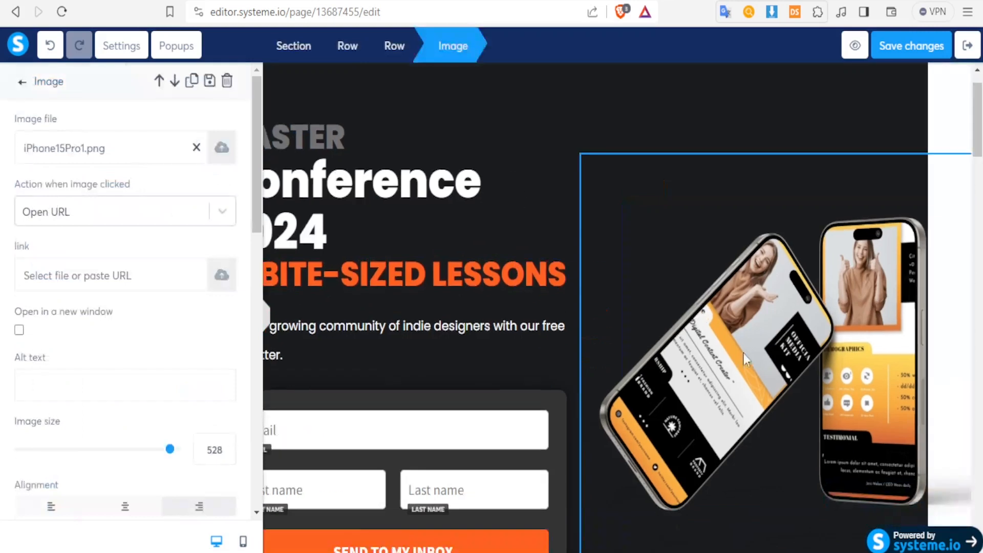
pyautogui.click(733, 329)
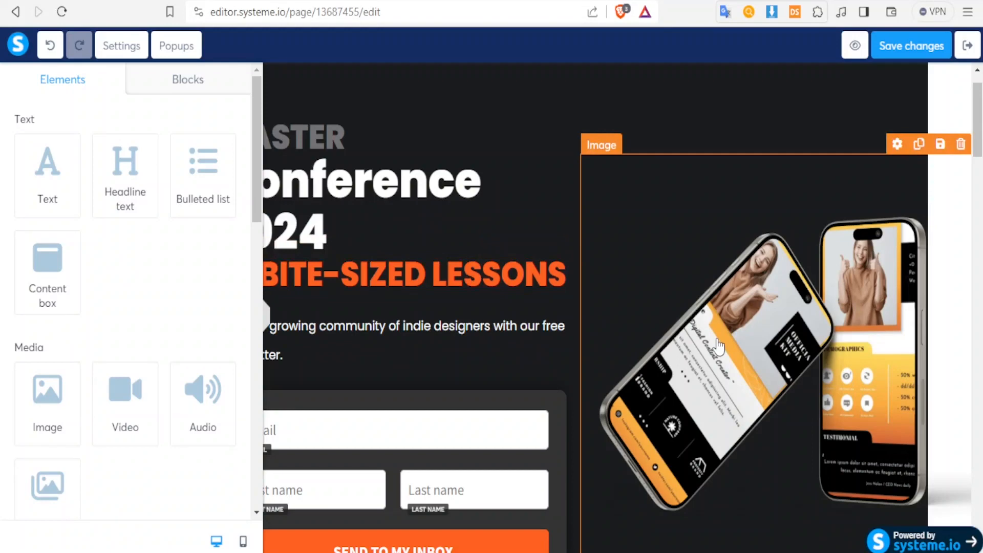
pyautogui.click(719, 346)
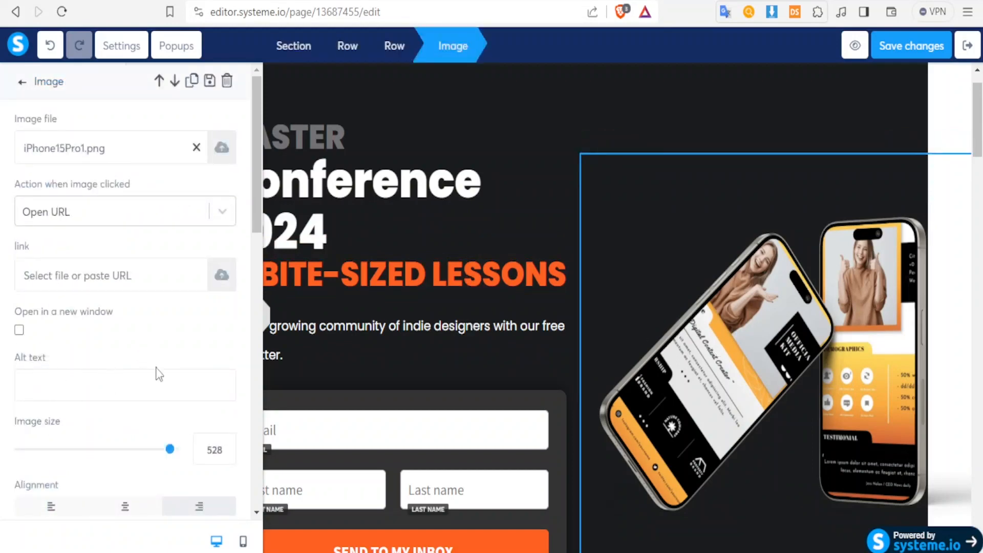
pyautogui.click(102, 211)
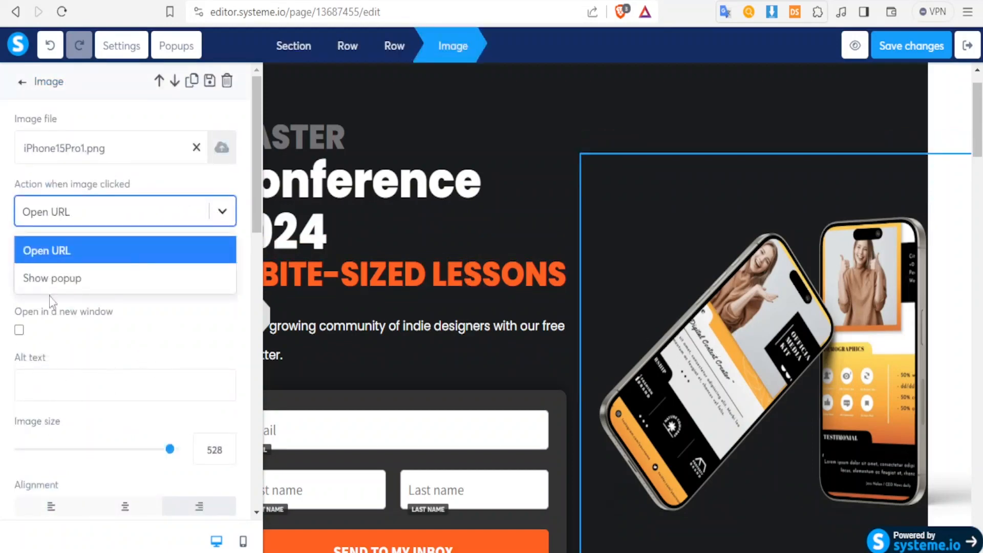
pyautogui.click(52, 254)
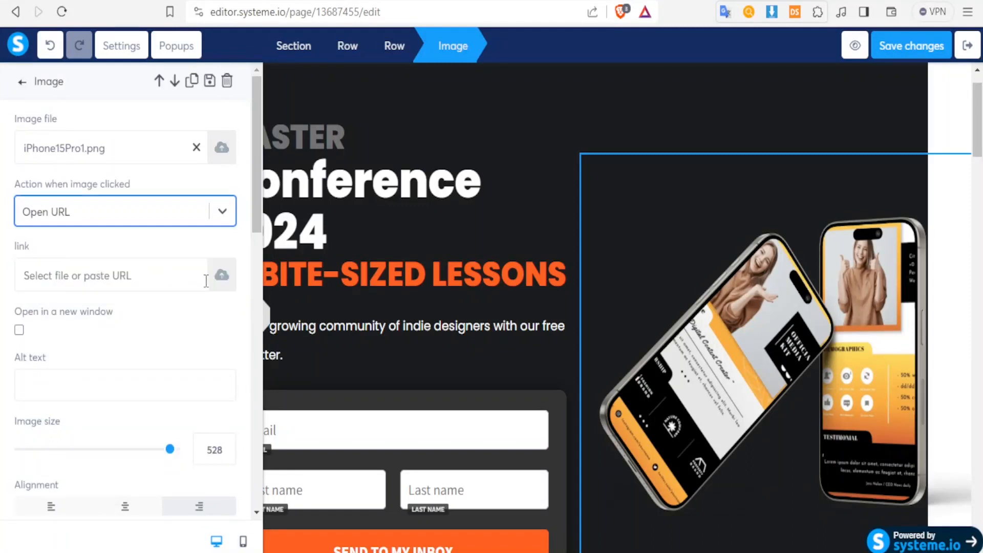
# Upload 39333c96-53f3-4d25-8ffe-7390a7bb02c3.png from Downloads and insert it as the link file of the hero image
pyautogui.click(221, 275)
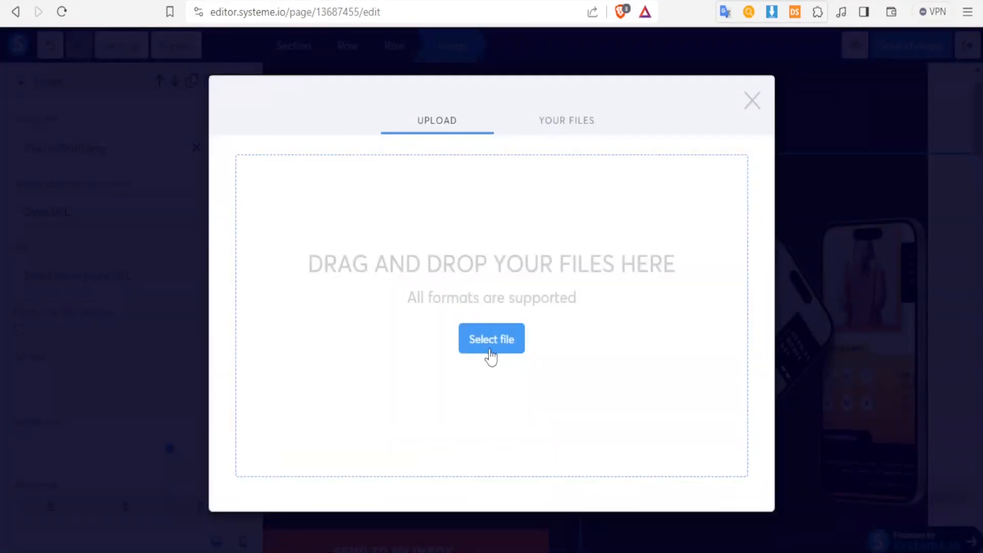
pyautogui.click(491, 341)
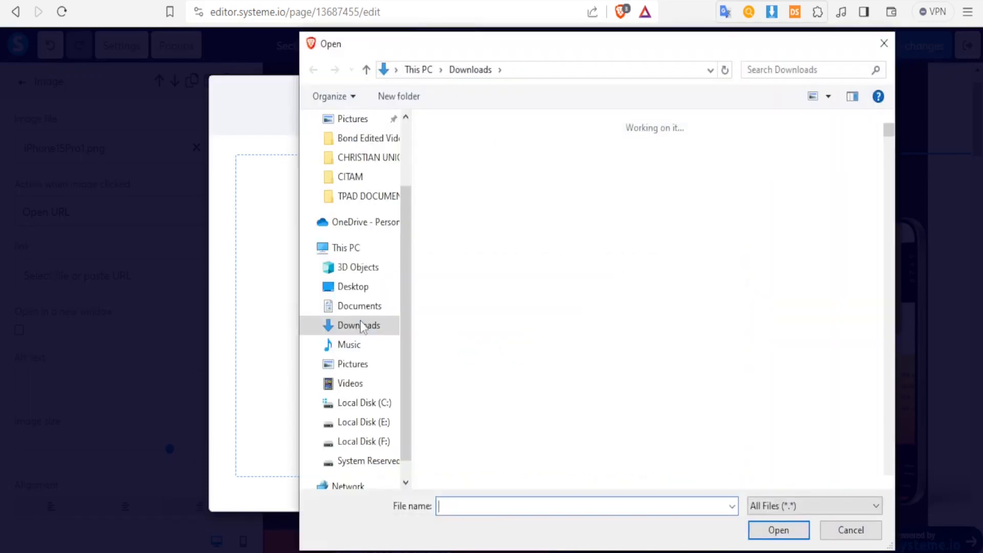
pyautogui.scroll(-3, 753, 369)
pyautogui.click(755, 396)
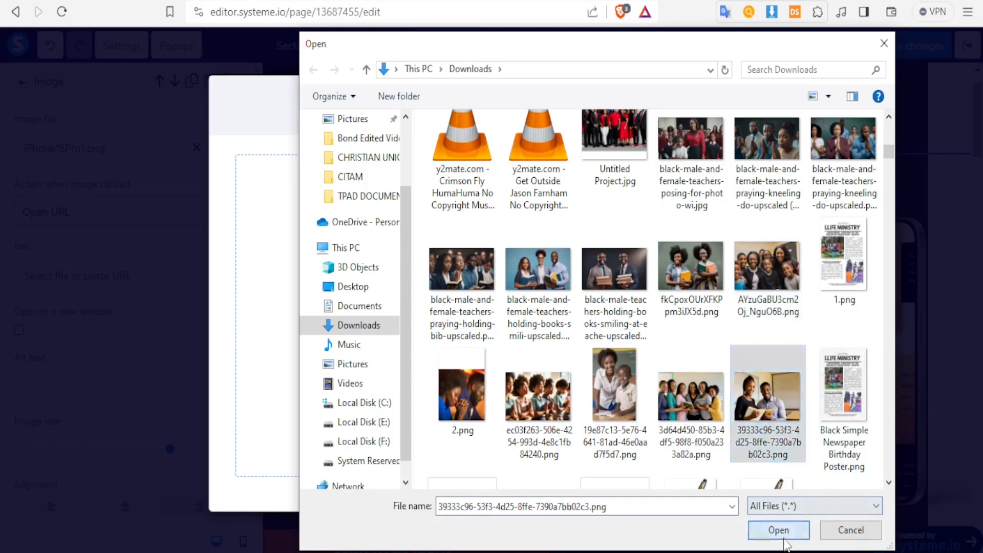
pyautogui.click(783, 536)
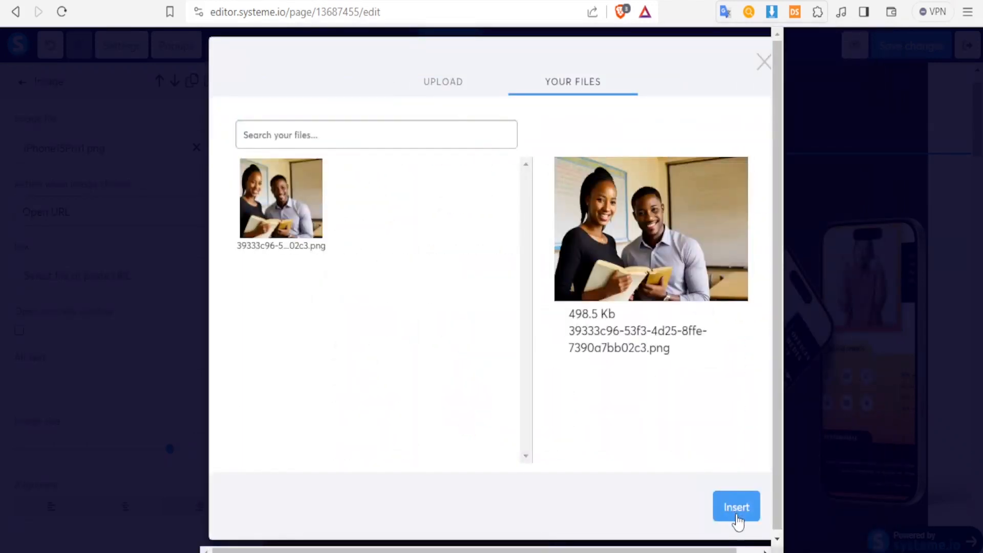
pyautogui.click(737, 518)
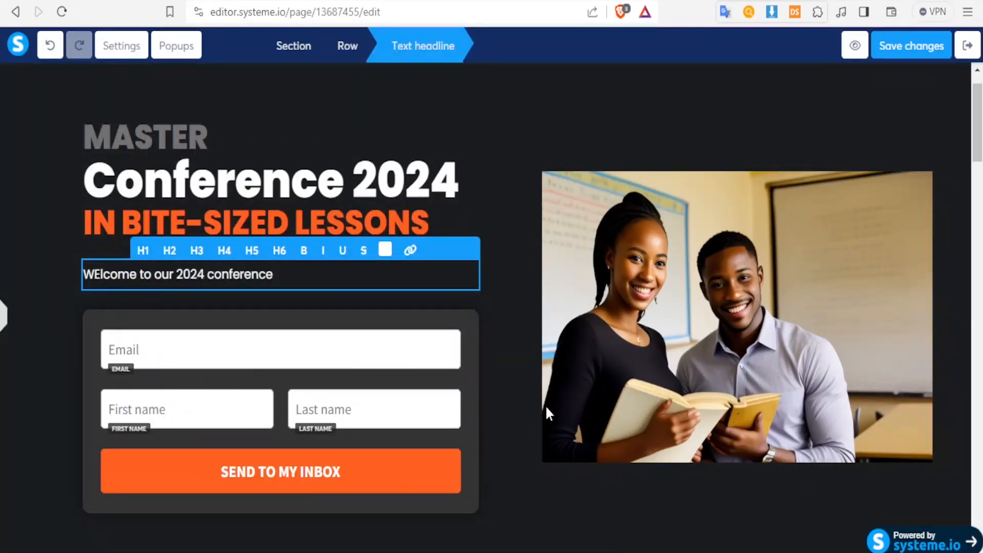
pyautogui.click(546, 407)
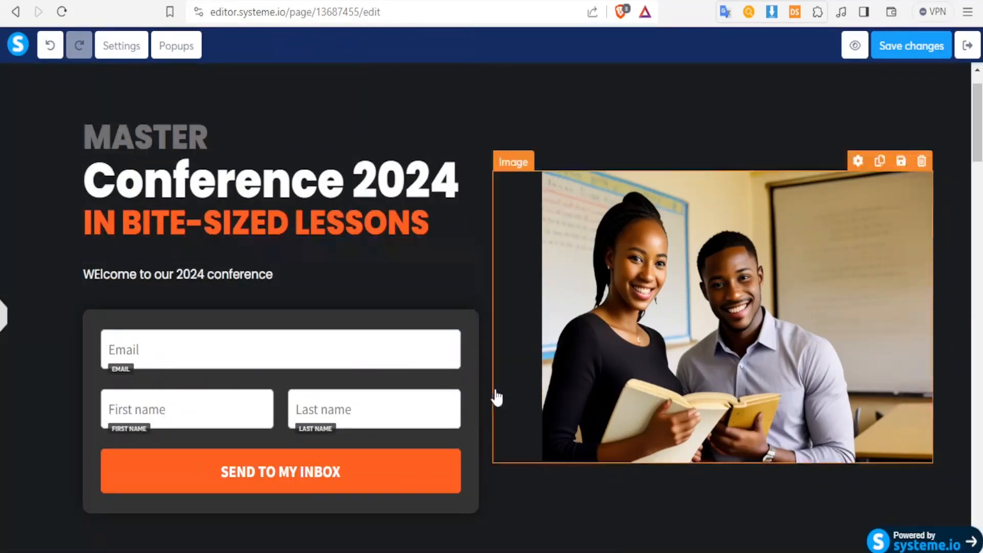
# Change the sign-up form's "SEND TO MY INBOX" button text to "Free Download"
pyautogui.click(235, 478)
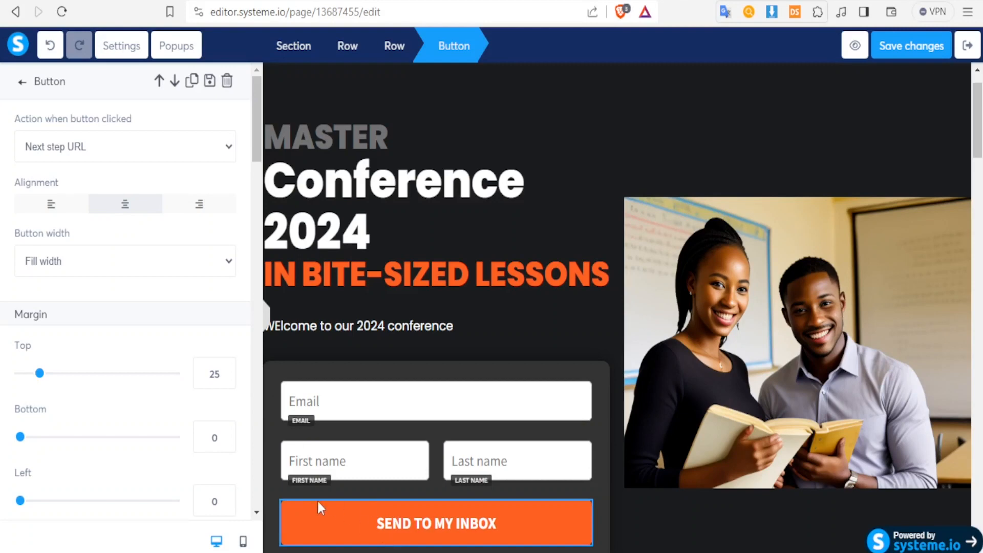
pyautogui.scroll(-6, 261, 195)
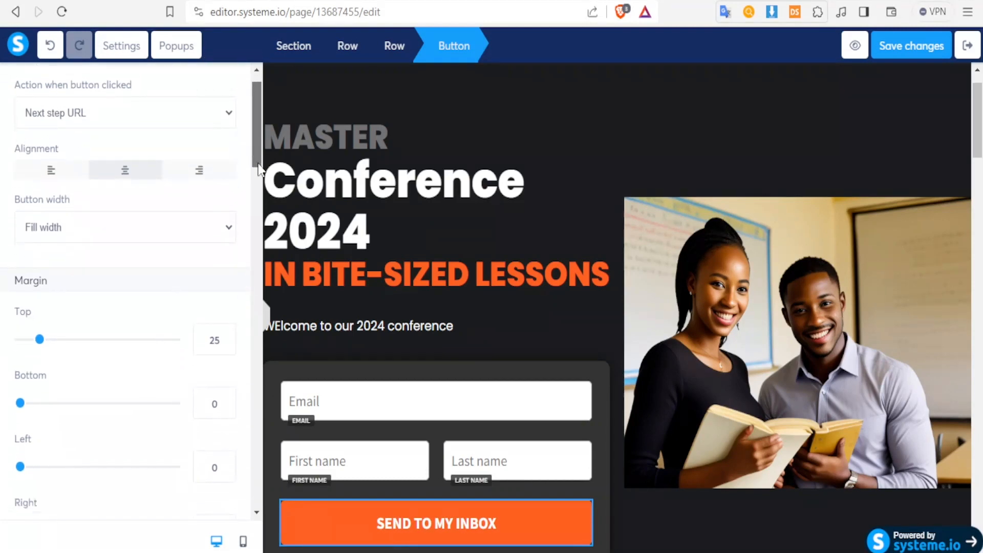
pyautogui.scroll(-3, 266, 224)
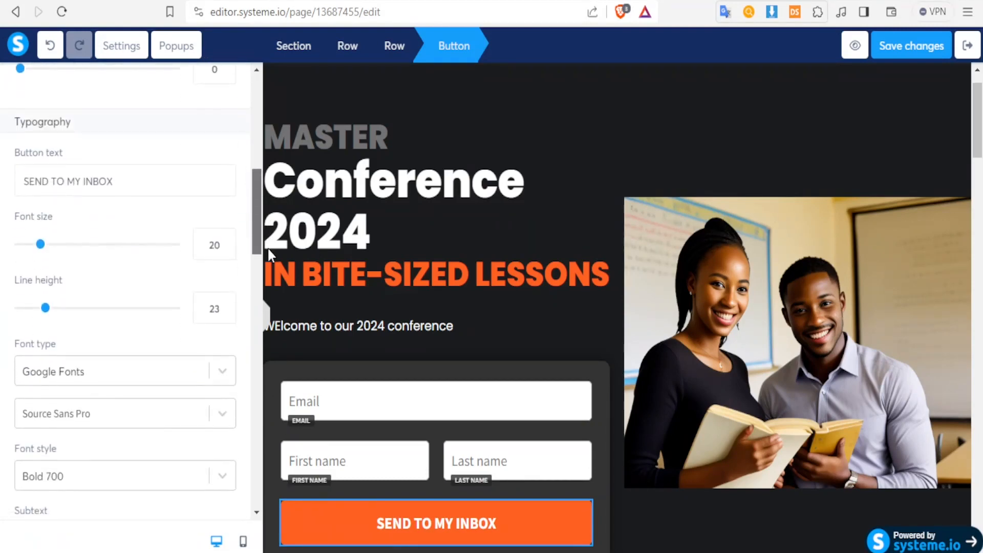
pyautogui.click(131, 185)
pyautogui.moveTo(123, 186); pyautogui.dragTo(21, 190)
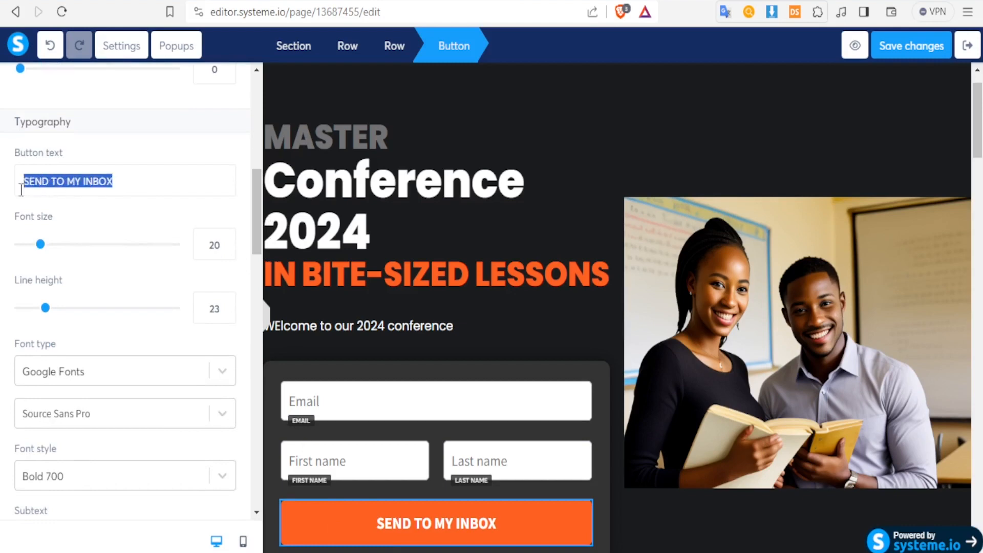
pyautogui.write('F')
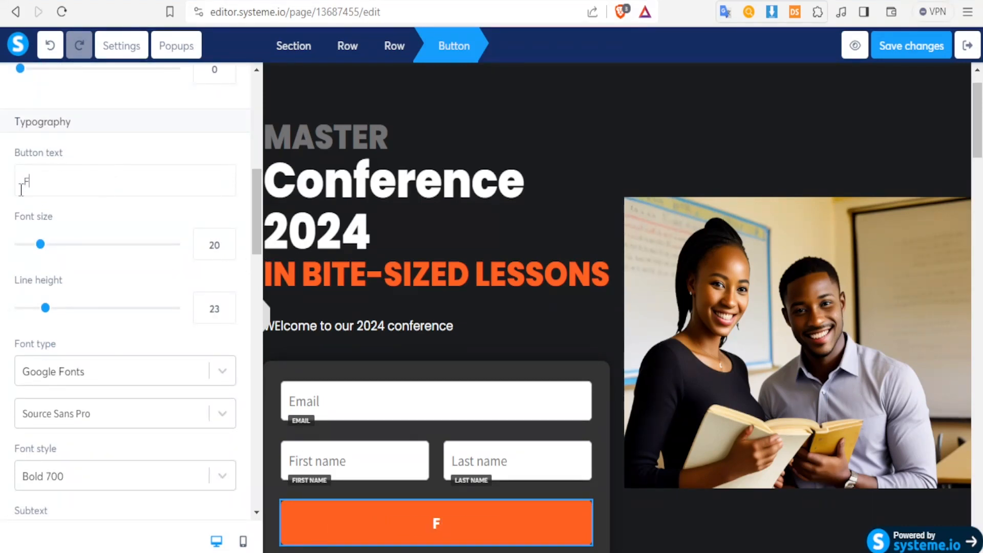
pyautogui.write('ree Download')
# Change the Free Download button's background color from orange to a bright turquoise
pyautogui.scroll(-12, 22, 186)
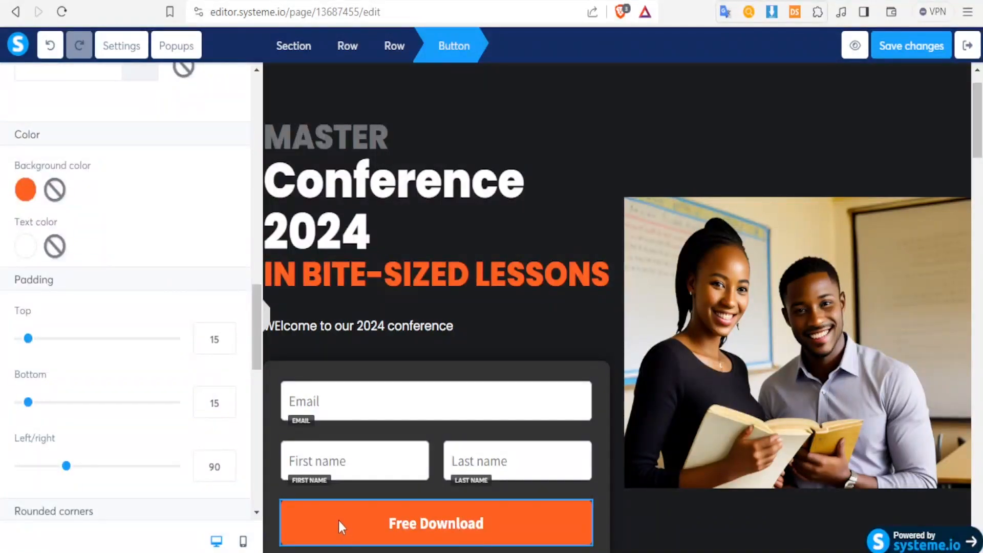
pyautogui.click(25, 190)
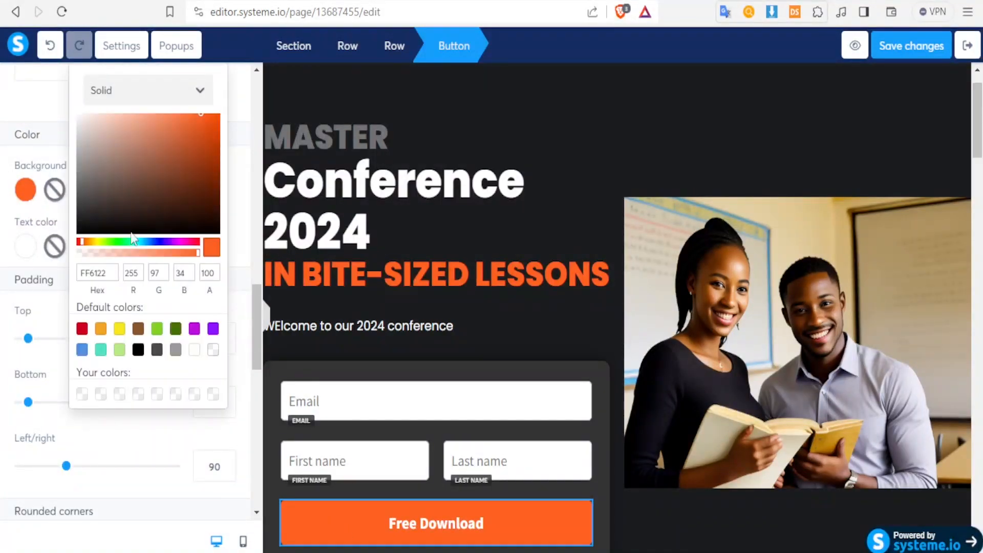
pyautogui.moveTo(112, 245); pyautogui.dragTo(137, 242)
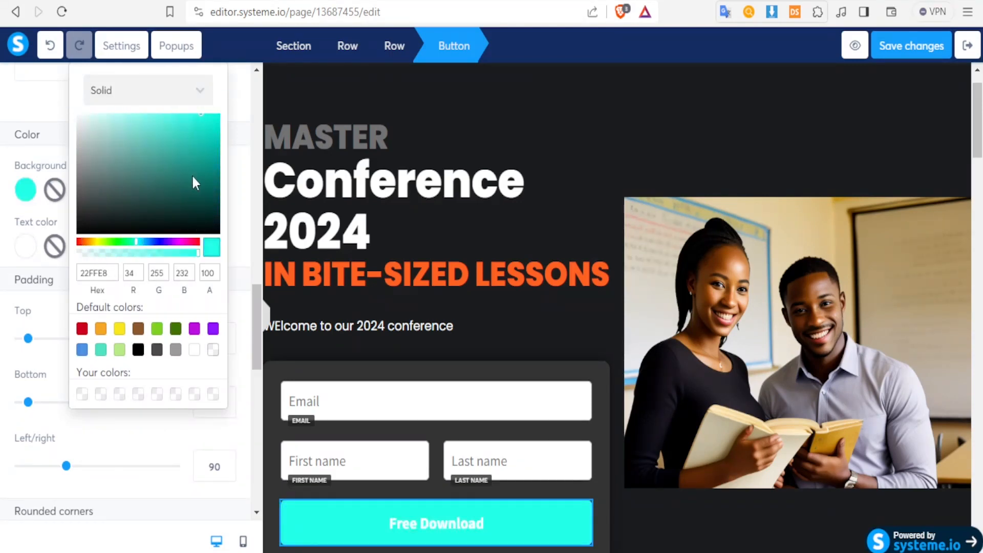
pyautogui.moveTo(198, 143)
pyautogui.mouseDown()
pyautogui.moveTo(211, 128)
pyautogui.moveTo(194, 134)
pyautogui.mouseUp()
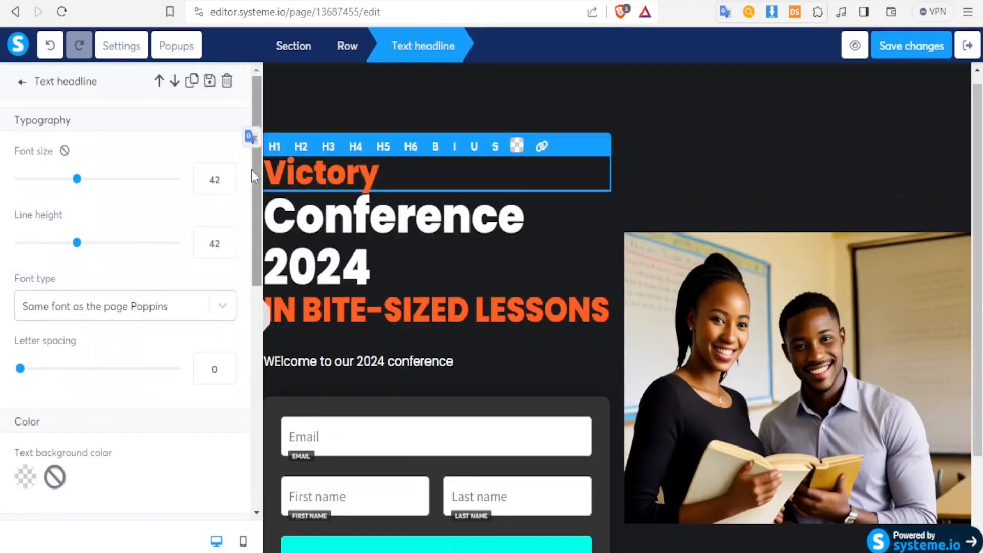
# Delete the "IN BITE-SIZED LESSONS" headline below "Conference 2024"
pyautogui.press('Escape')
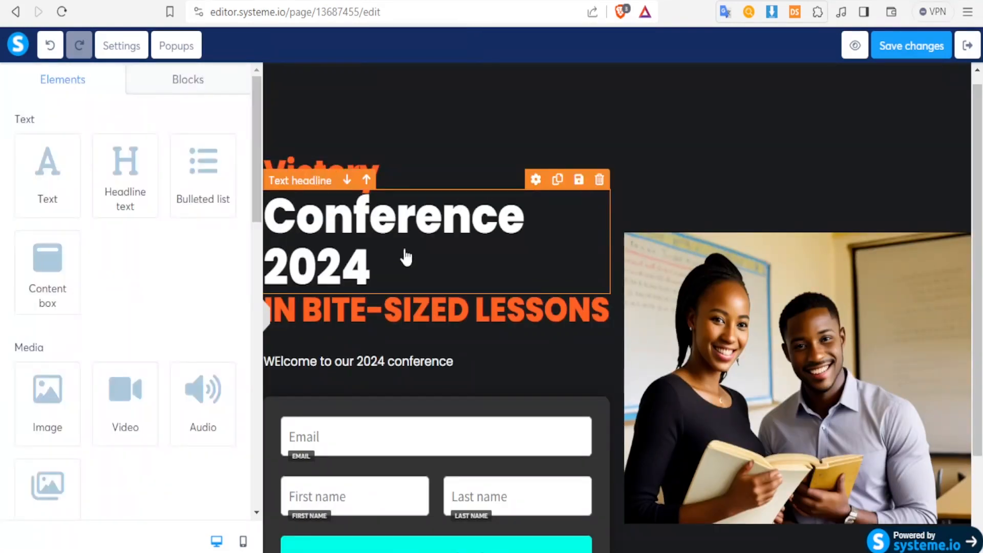
pyautogui.click(437, 140)
pyautogui.click(381, 308)
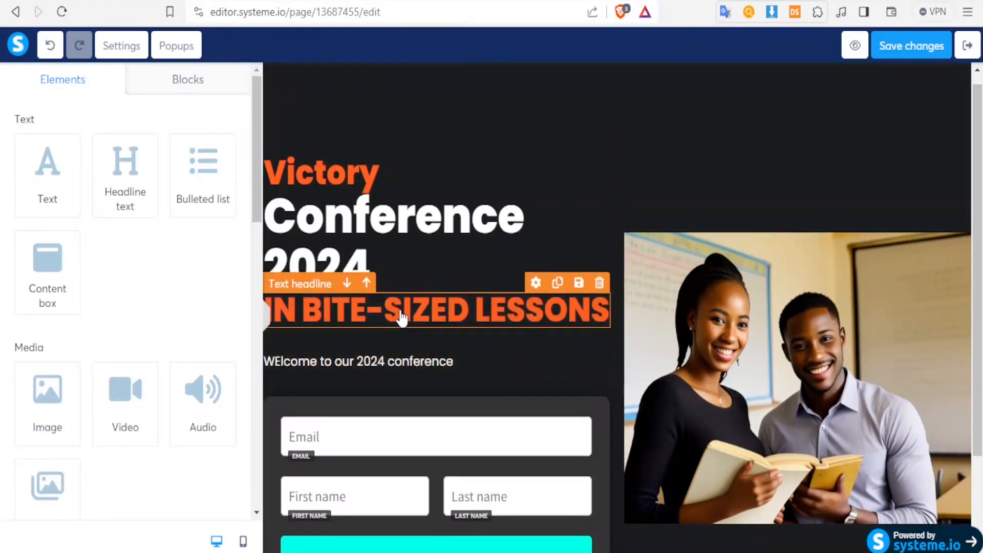
pyautogui.click(401, 313)
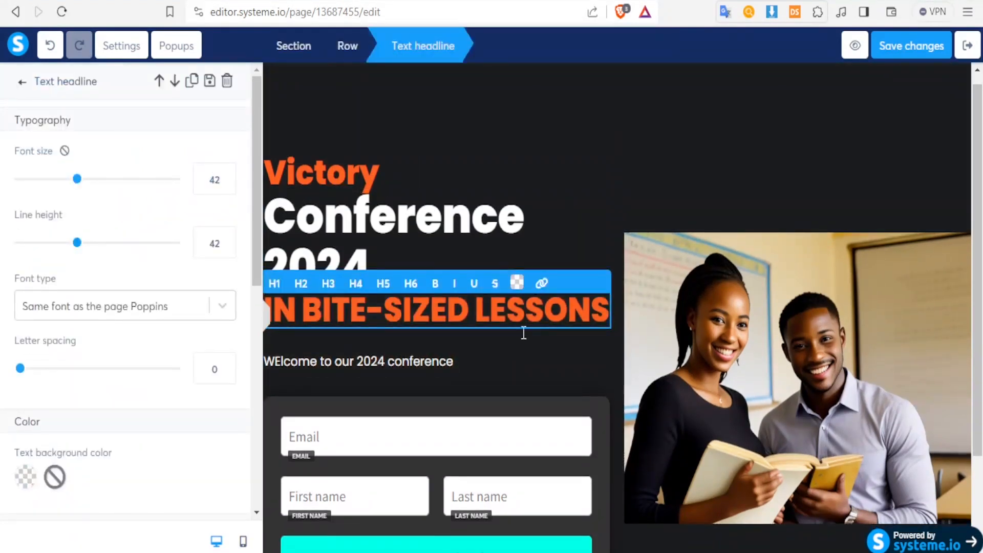
pyautogui.click(521, 338)
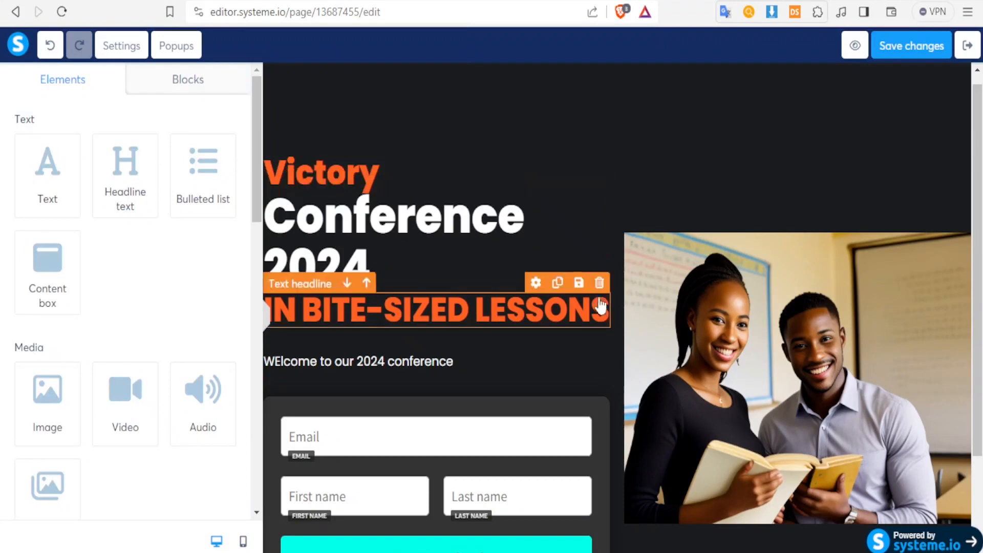
pyautogui.click(599, 285)
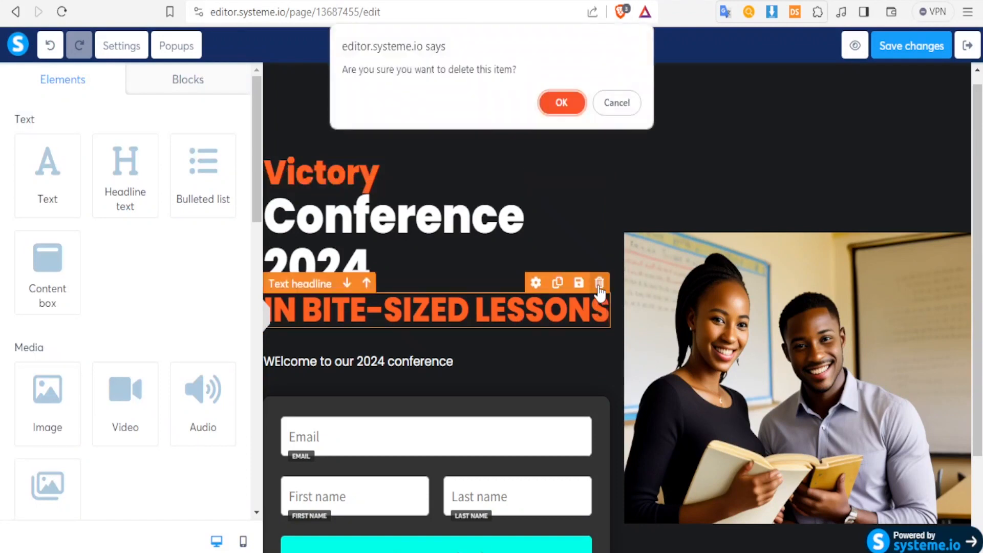
pyautogui.click(561, 99)
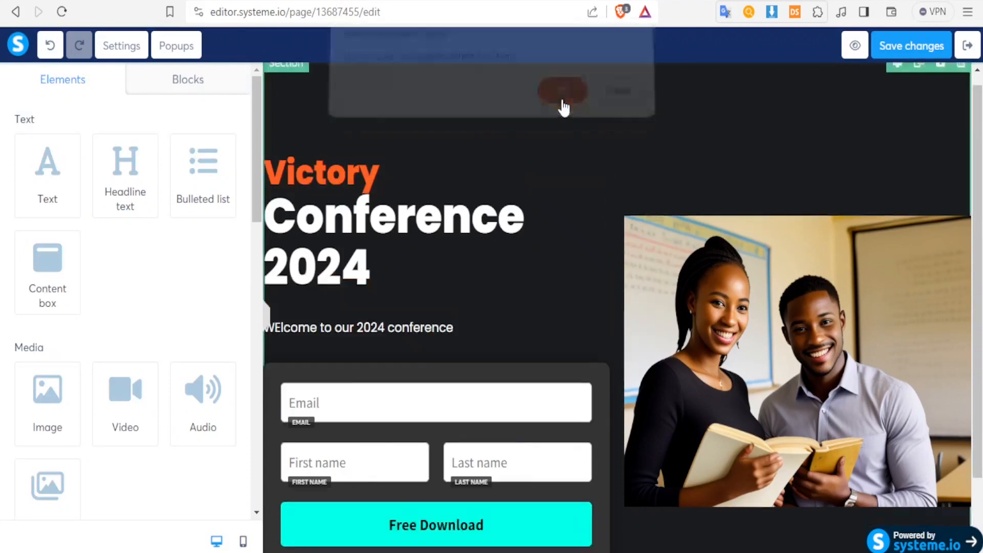
# Save the changes to the squeeze page and exit the page editor
pyautogui.click(695, 102)
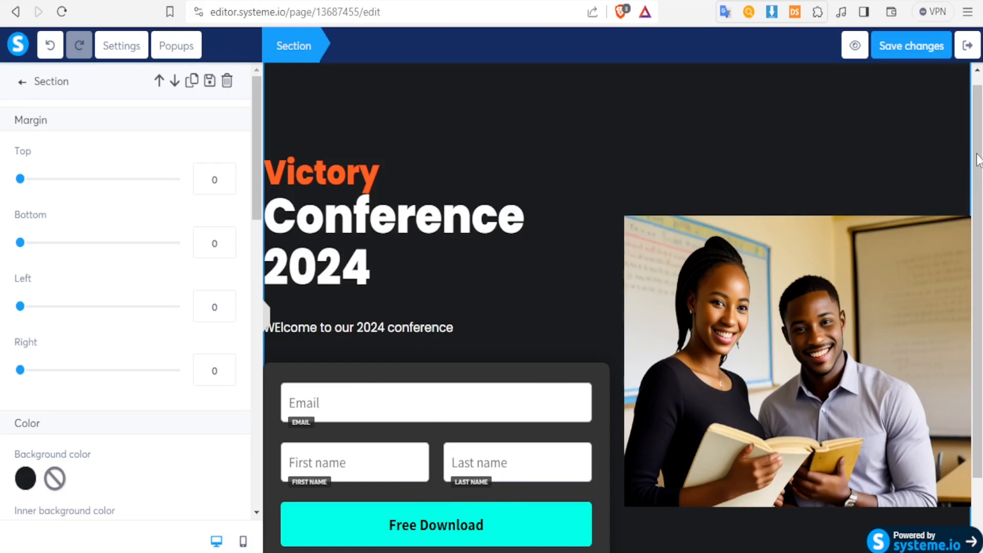
pyautogui.moveTo(978, 127); pyautogui.dragTo(977, 108)
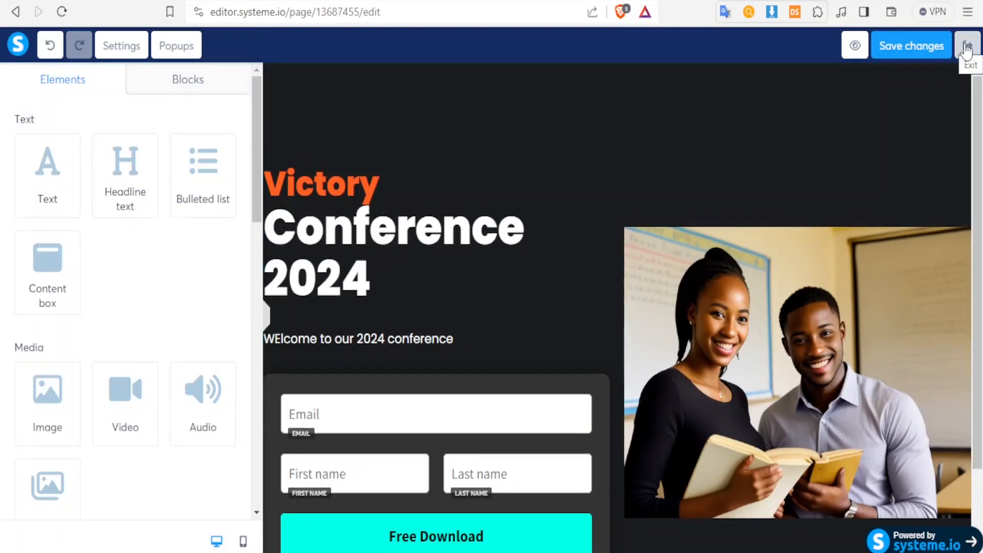
pyautogui.click(925, 50)
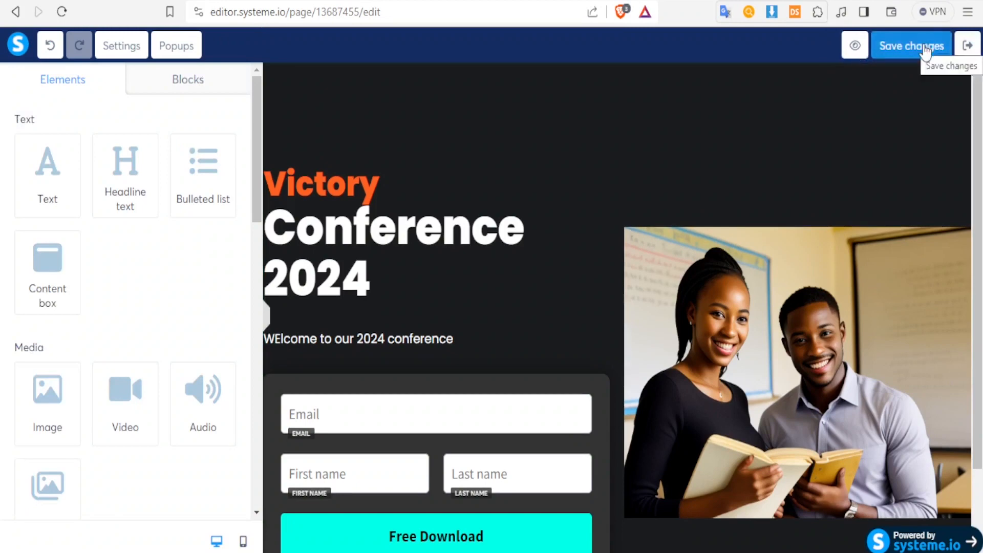
pyautogui.click(967, 45)
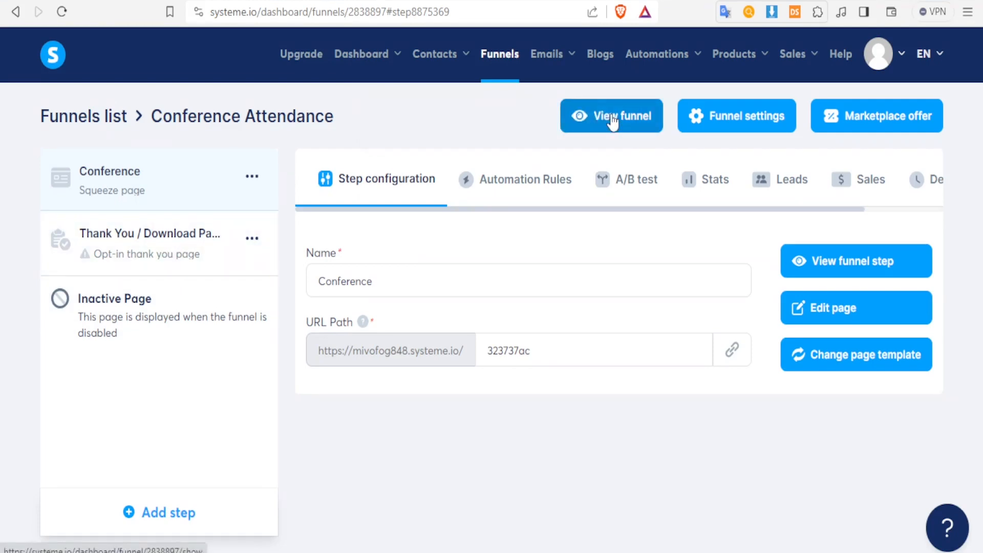
# View the live Conference Attendance funnel page and return to the funnel's step configuration
pyautogui.click(612, 118)
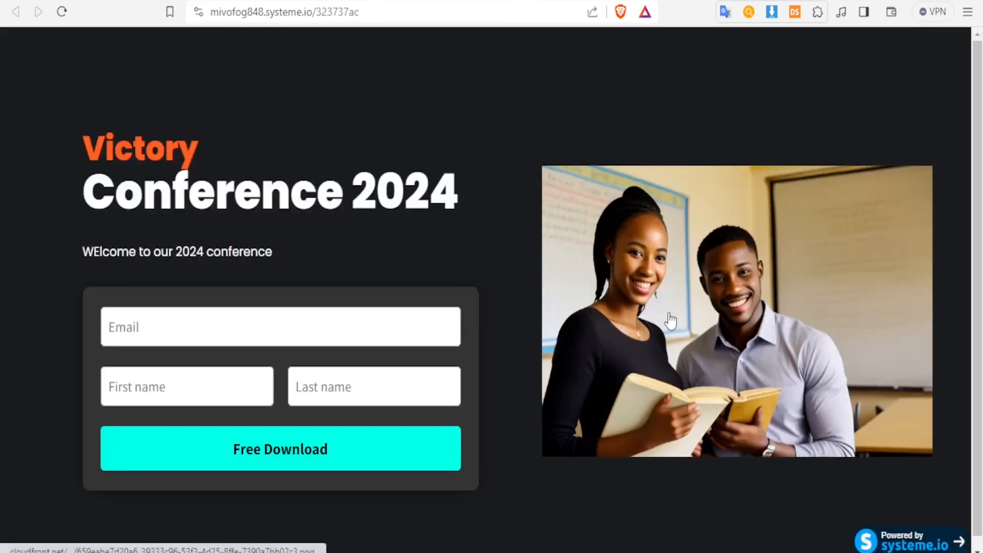
pyautogui.click(480, 1)
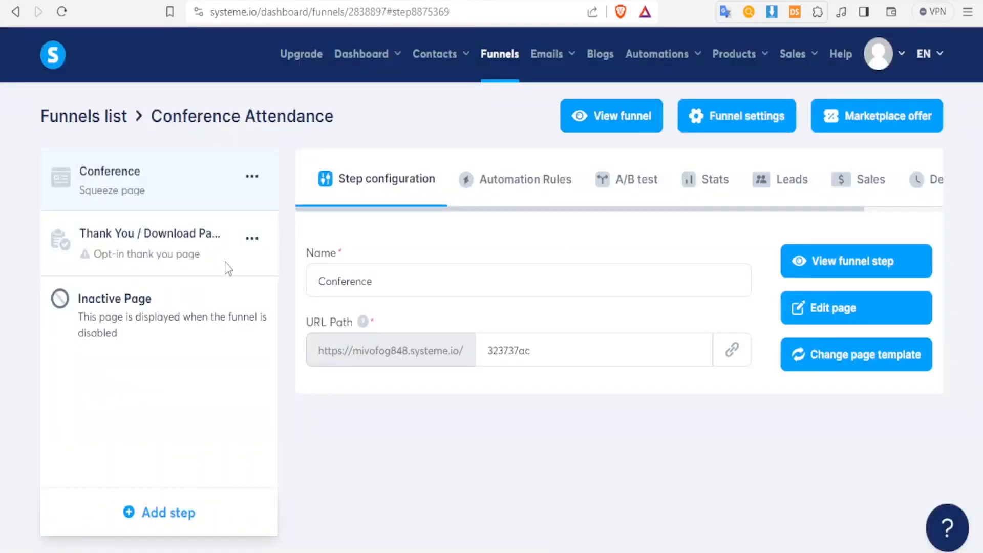
# Apply the "Thank you for registering!" template to the funnel's Thank You / Download Page step
pyautogui.click(159, 269)
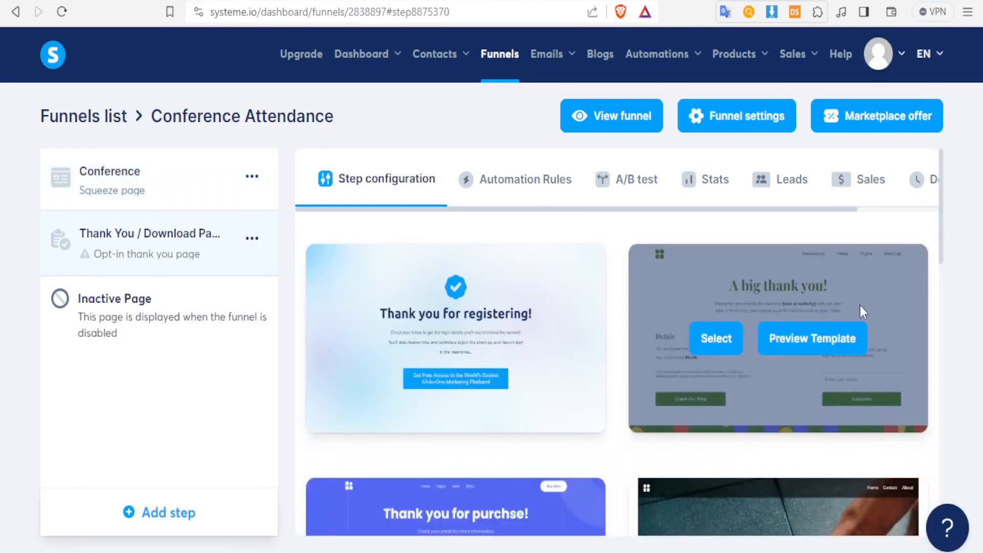
pyautogui.moveTo(563, 310)
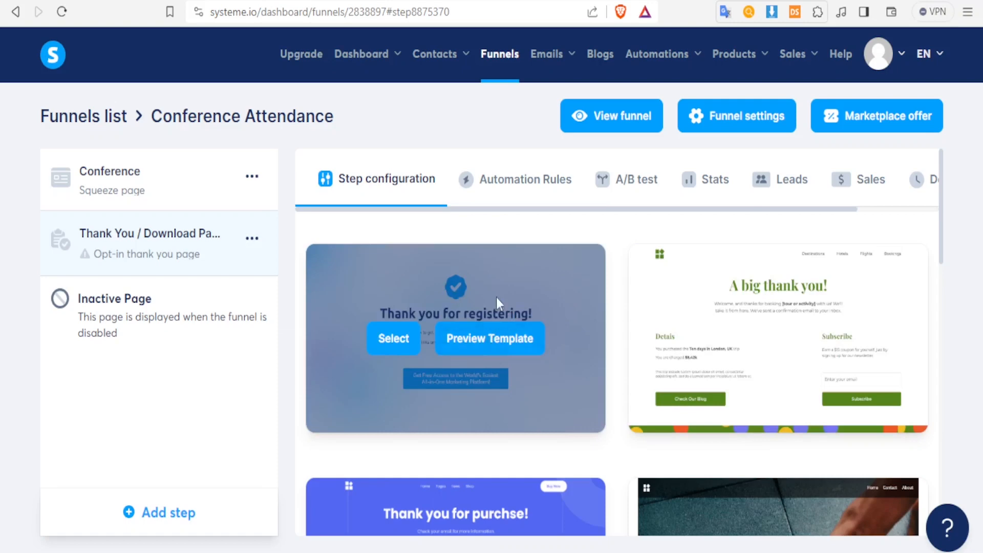
pyautogui.scroll(-3, 548, 343)
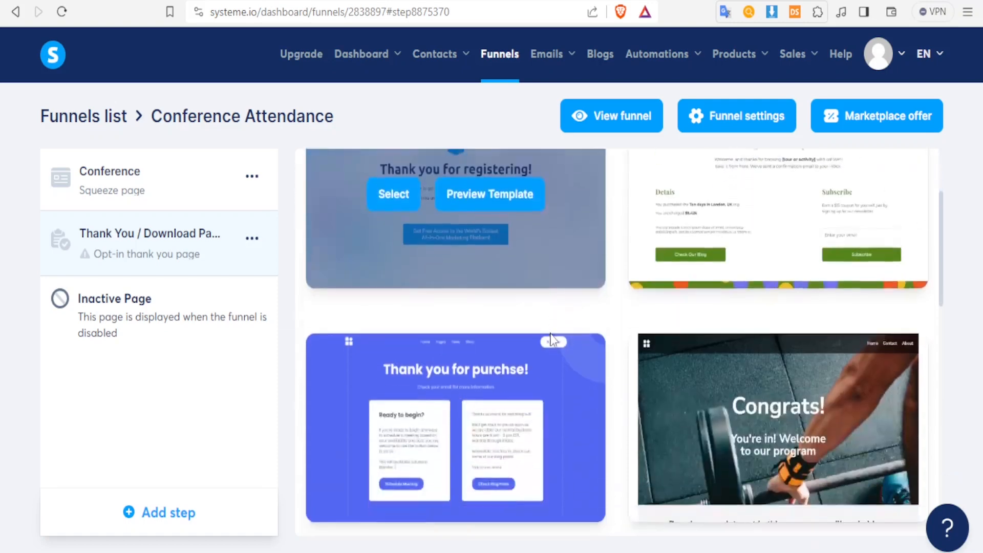
pyautogui.scroll(-2, 548, 338)
pyautogui.scroll(2, 550, 338)
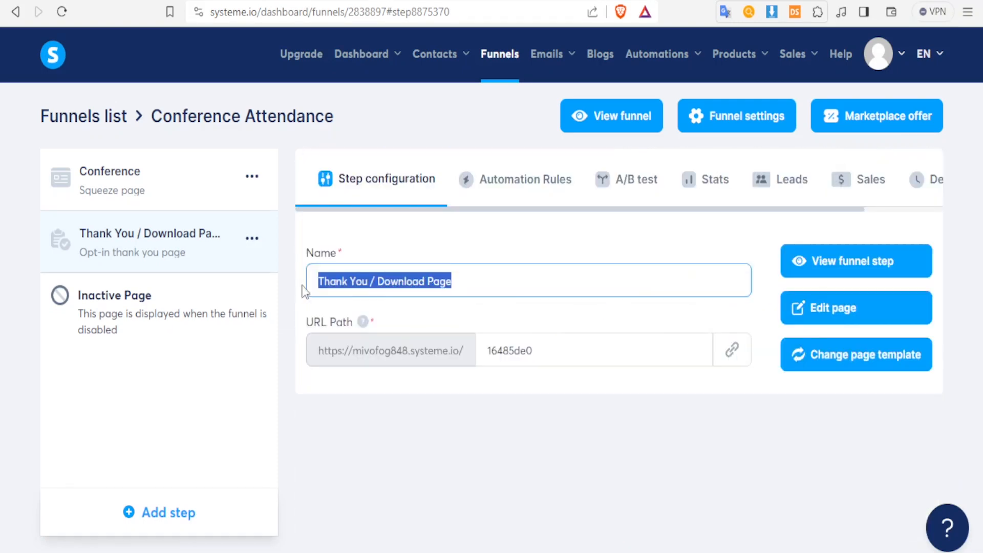
# Rename the opt-in thank-you page step to "Thank You"
pyautogui.click(460, 282)
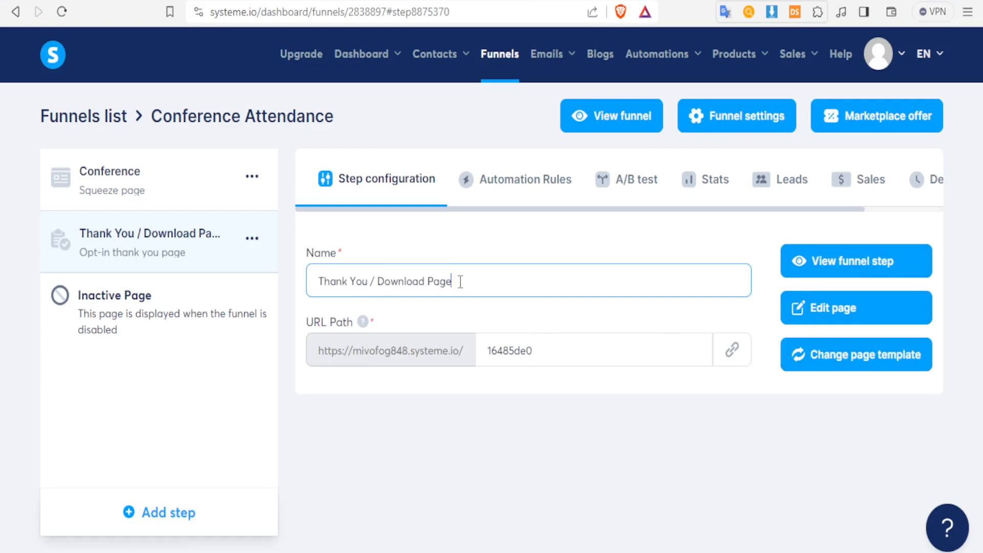
pyautogui.press('BackSpace')
pyautogui.press('BackSpace')
pyautogui.press('BackSpace')
pyautogui.press('BackSpace')
pyautogui.press('BackSpace')
pyautogui.press('BackSpace')
pyautogui.press('BackSpace')
pyautogui.press('BackSpace')
pyautogui.press('BackSpace')
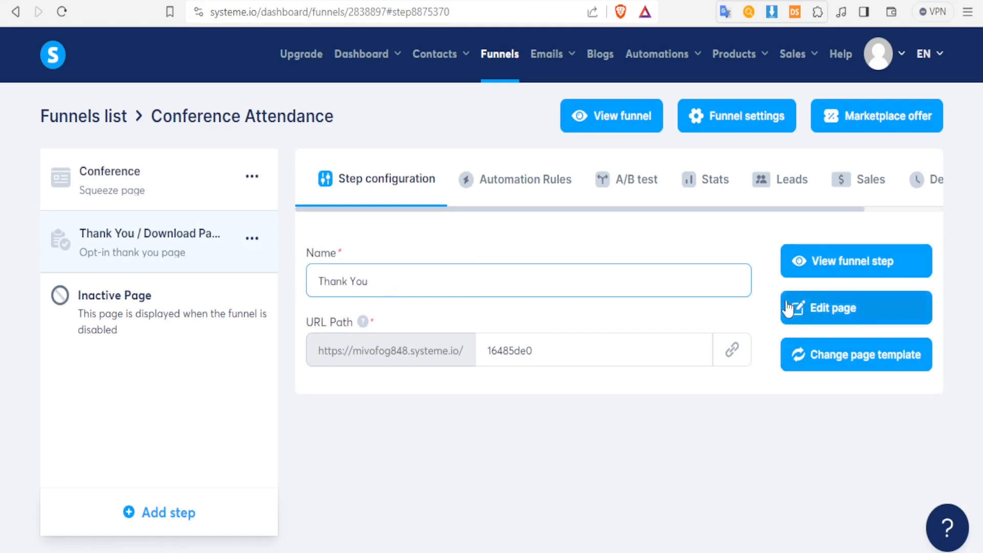
# Edit the thank-you page and replace the text below the headline with "Your Free ebook will be sent to your email shortly"
pyautogui.click(804, 310)
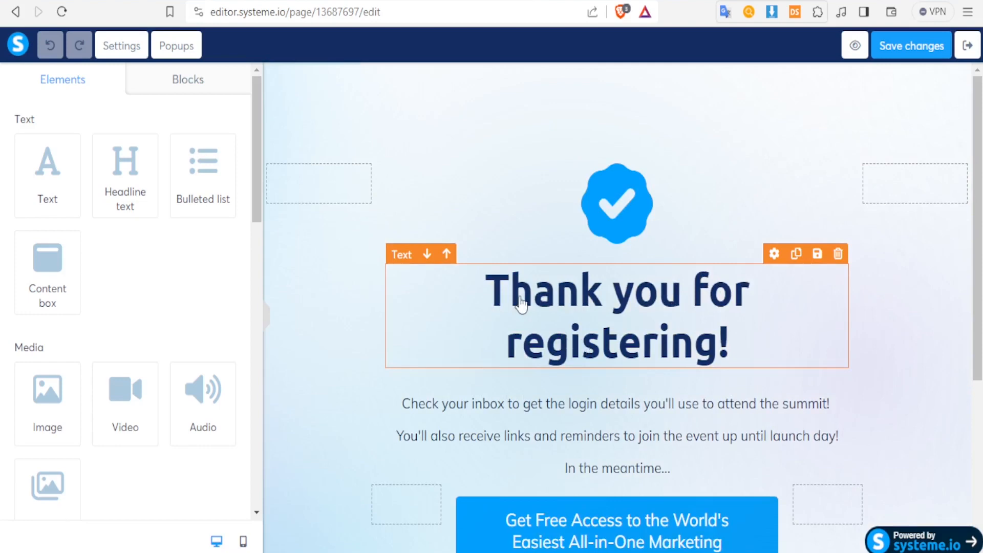
pyautogui.click(410, 412)
pyautogui.moveTo(405, 408); pyautogui.dragTo(687, 464)
pyautogui.write('Your Free ebook')
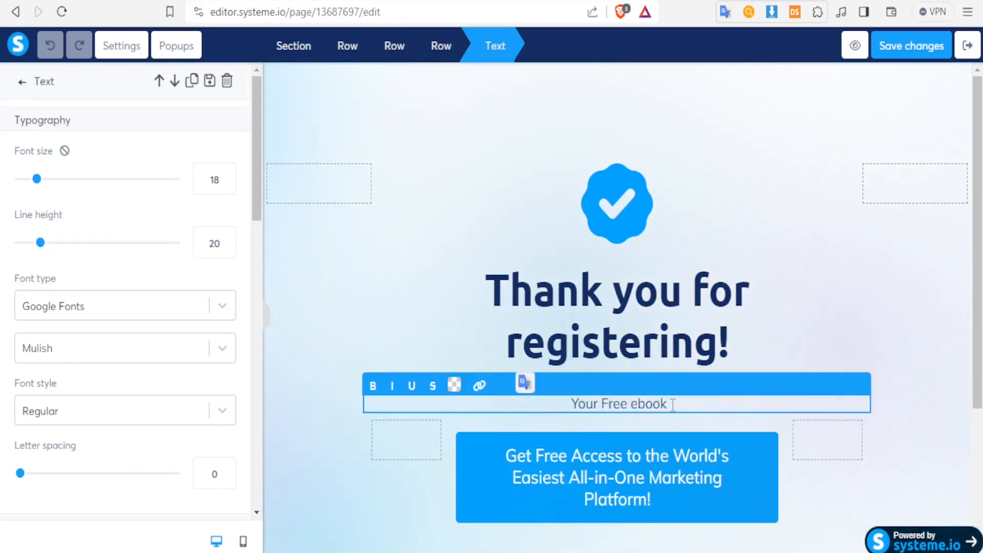
pyautogui.click(671, 404)
pyautogui.write('will be ')
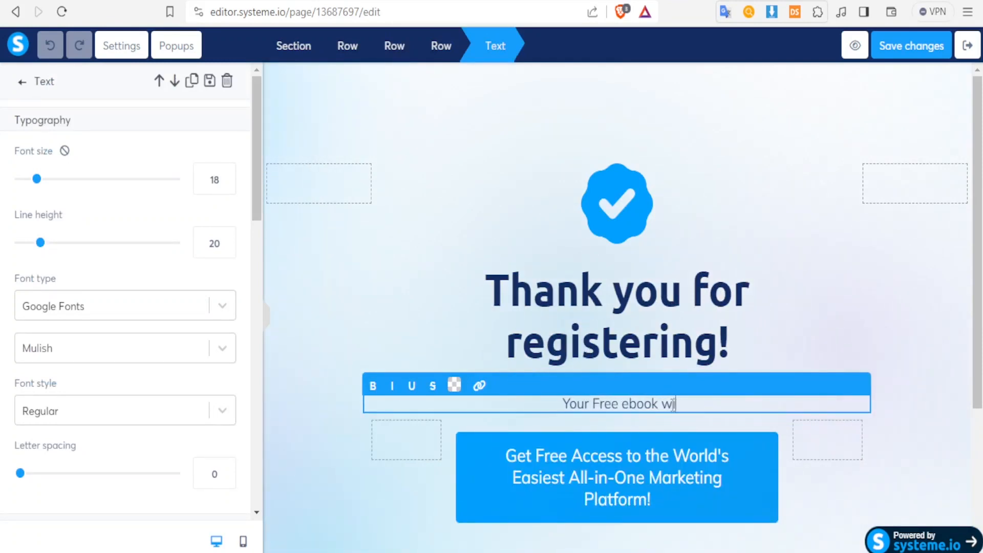
pyautogui.write('sent ')
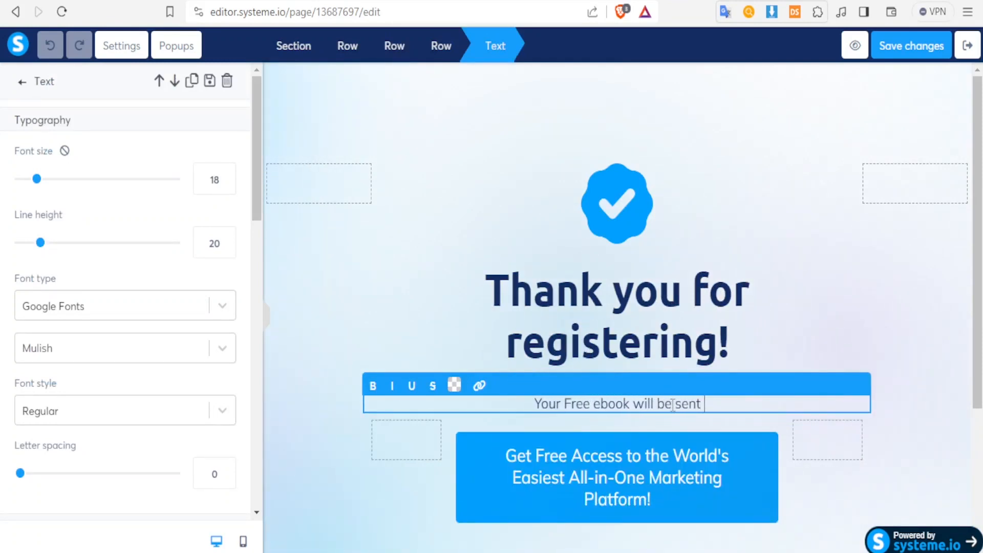
pyautogui.write('to your emai')
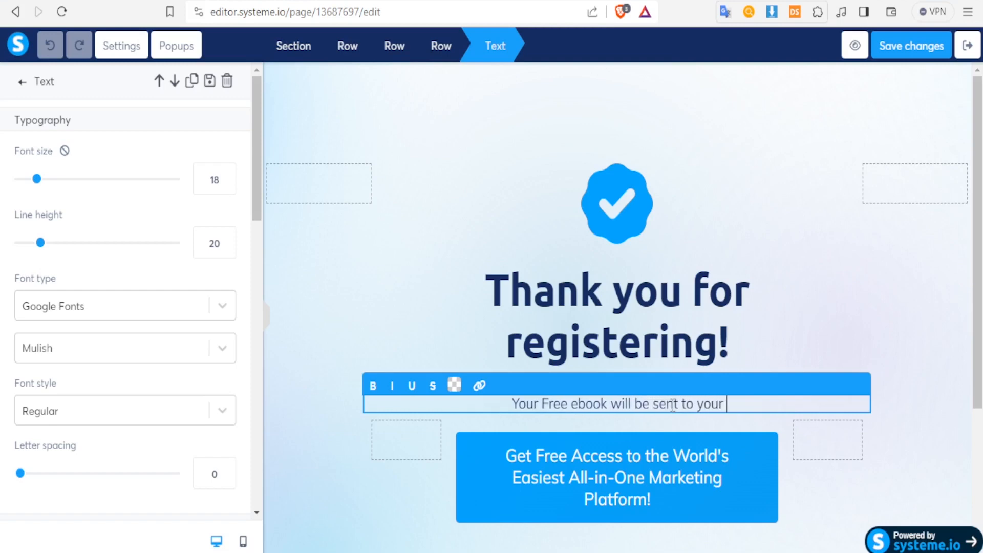
pyautogui.write('l shortly')
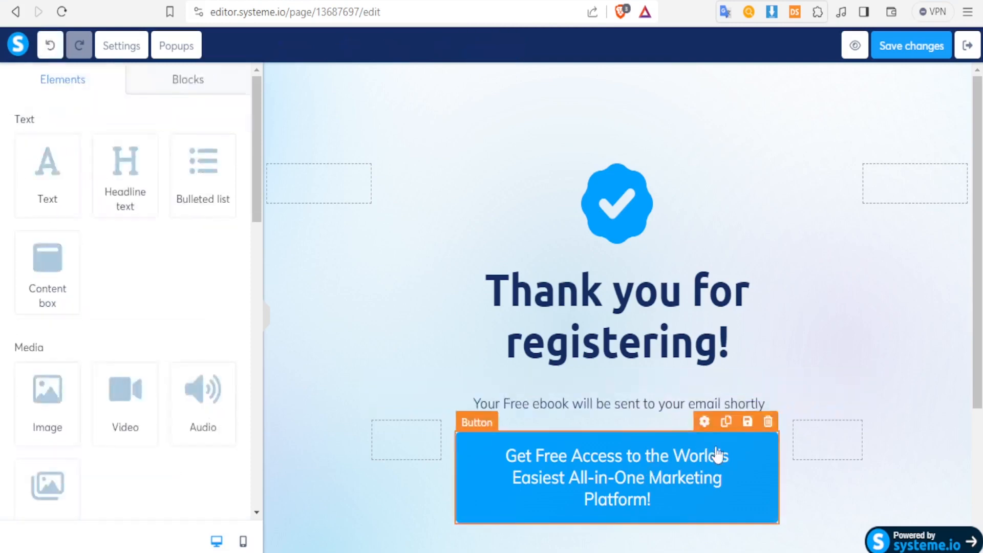
# Delete the "Get Free Access to the World's Easiest All-in-One Marketing Platform!" button and exit the page editor
pyautogui.click(767, 421)
pyautogui.click(575, 101)
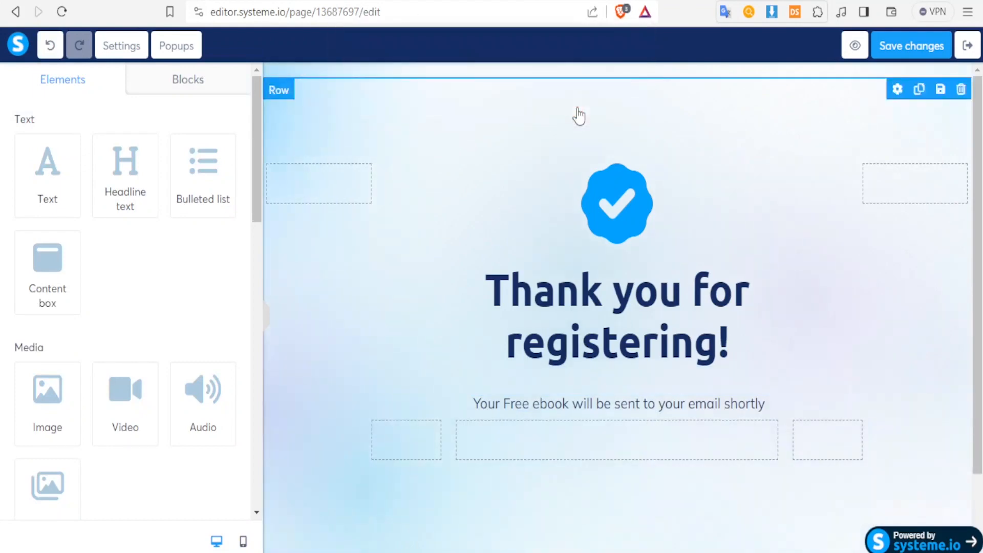
pyautogui.click(966, 49)
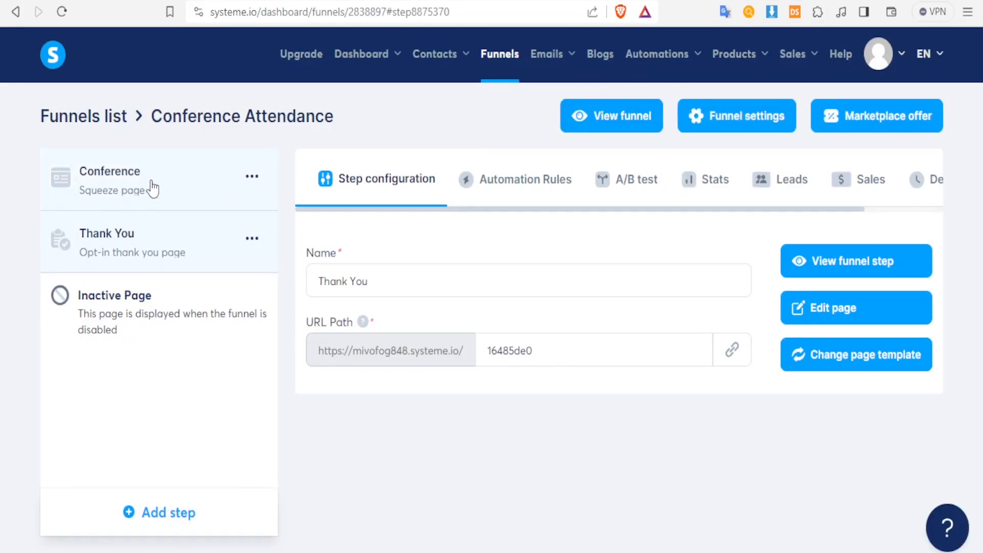
# Check the funnel's Conference squeeze page step and open the "confer" email campaign
pyautogui.click(152, 189)
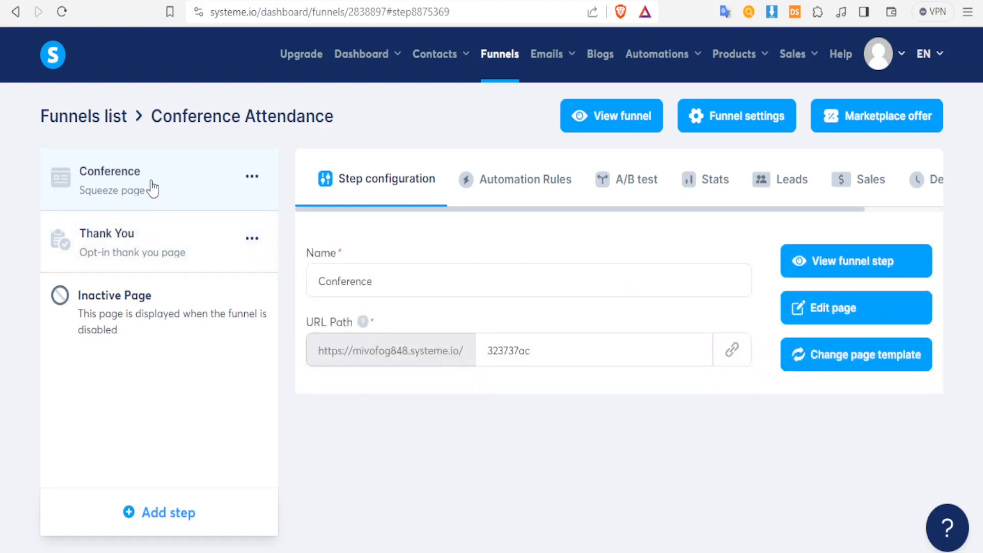
pyautogui.click(532, 190)
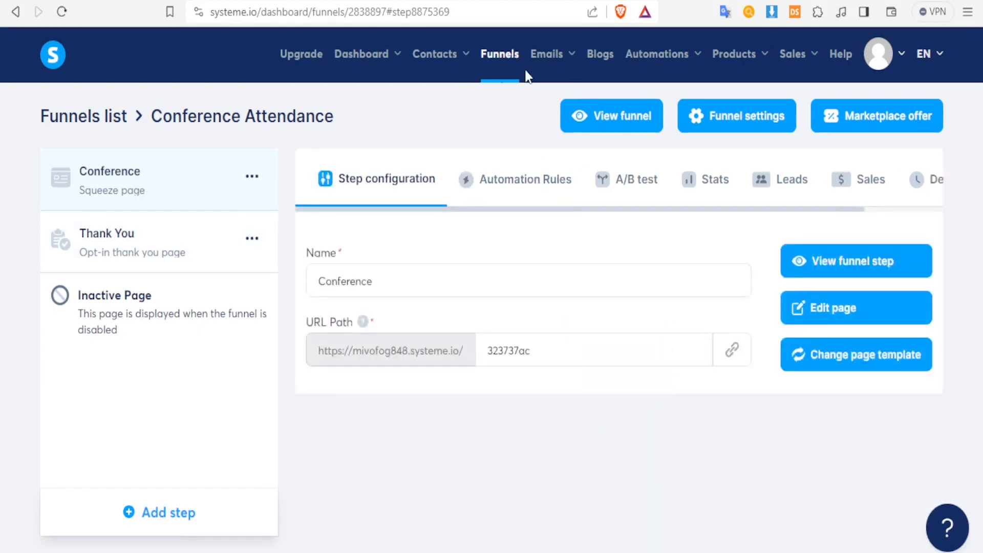
pyautogui.moveTo(549, 64)
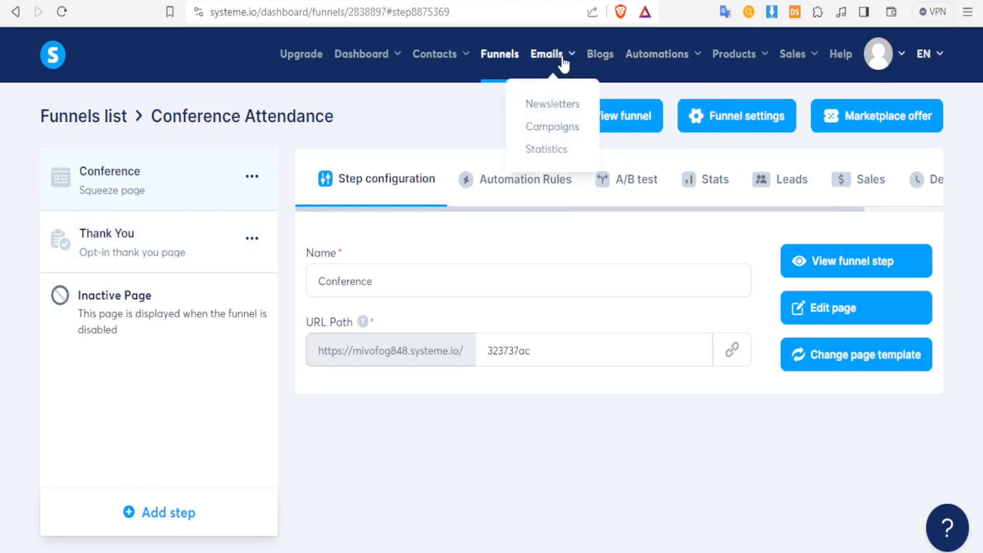
pyautogui.click(552, 127)
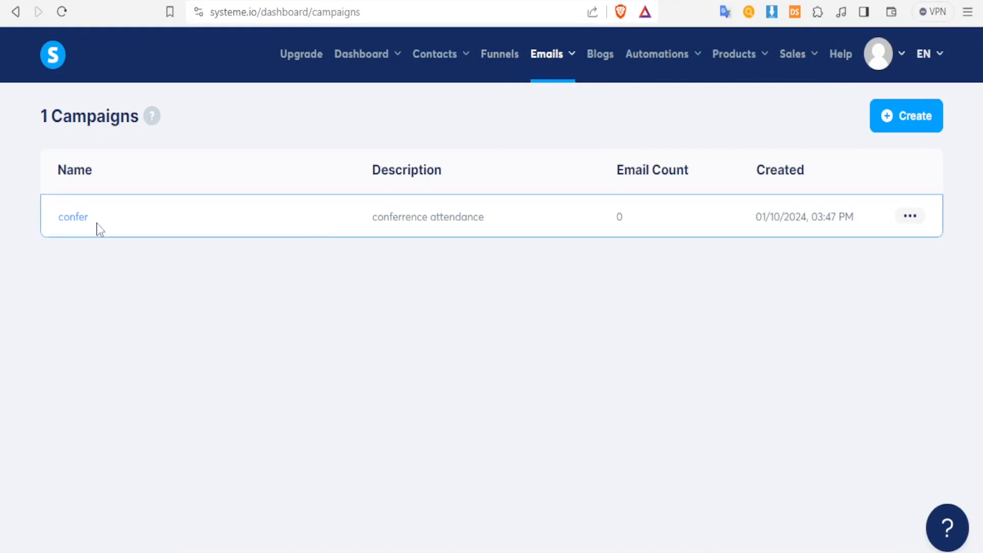
pyautogui.click(67, 220)
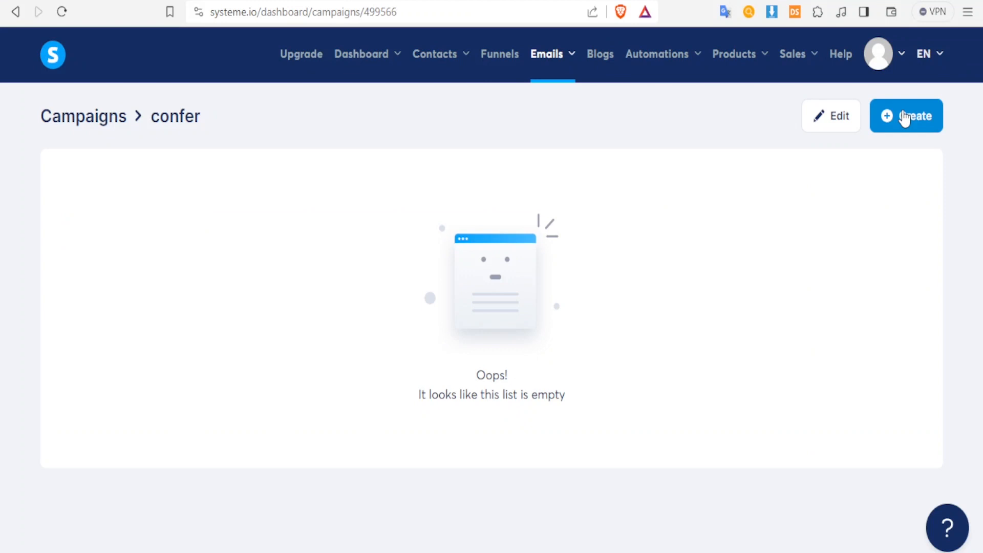
# Create a campaign email with the subject "Registration" and the sender's first name, using the classic editor
pyautogui.click(904, 118)
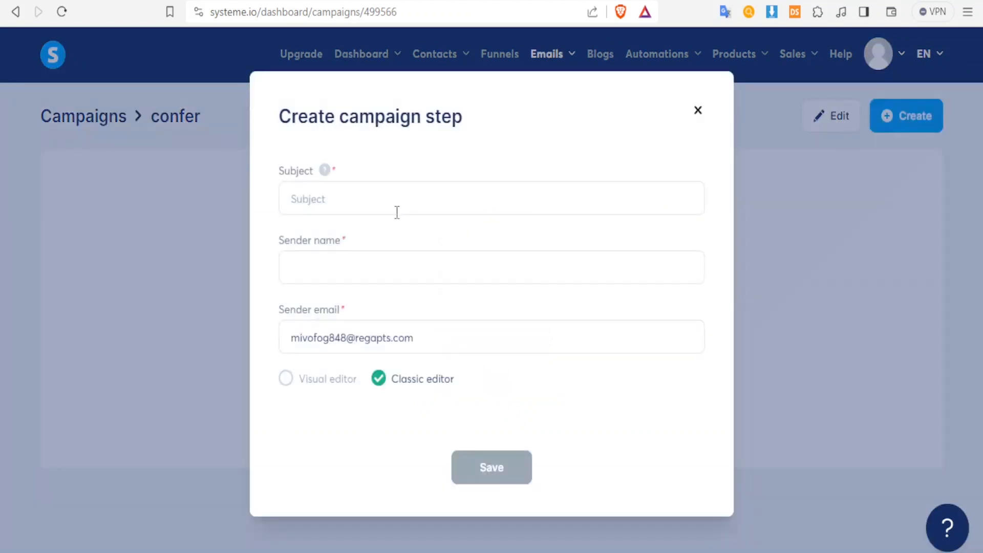
pyautogui.click(395, 200)
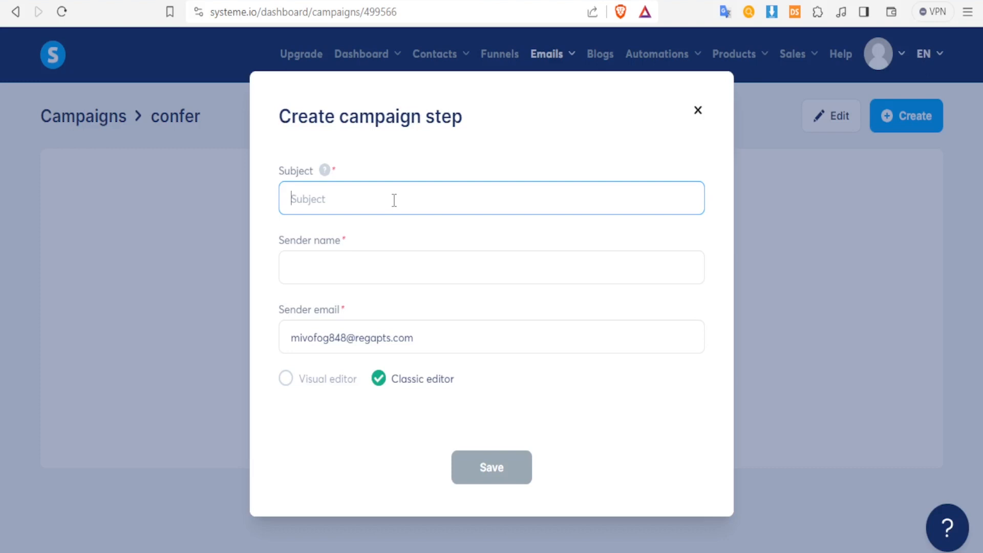
pyautogui.write('Registration')
pyautogui.click(309, 258)
pyautogui.write('Joe')
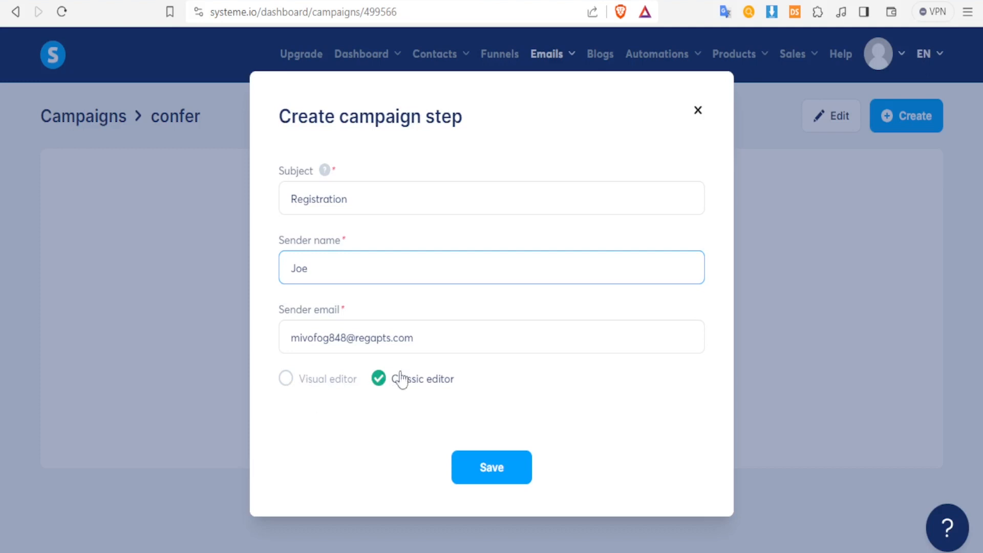
pyautogui.click(505, 464)
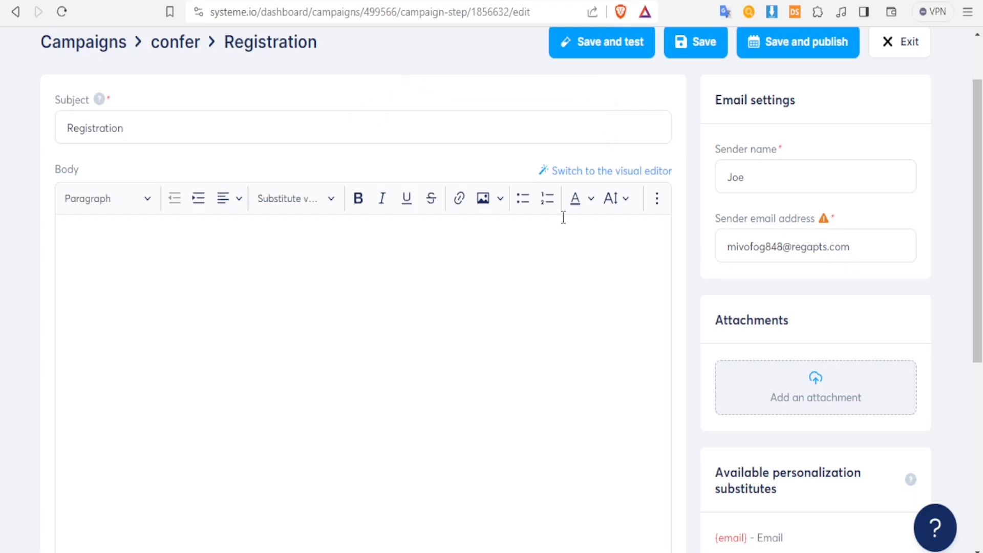
# Write "Thank you. Here is the link to your material" in the Registration email's body
pyautogui.moveTo(975, 197); pyautogui.dragTo(975, 156)
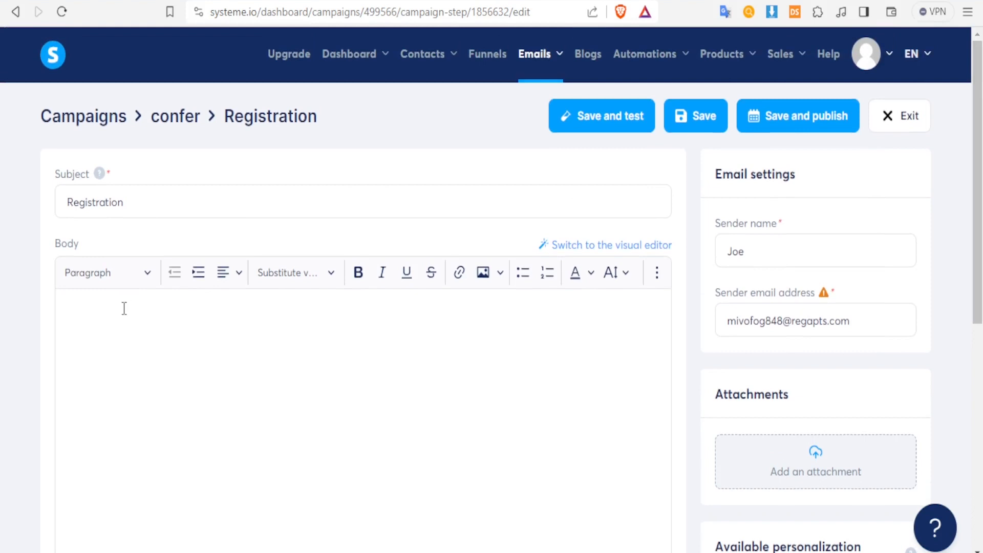
pyautogui.click(111, 318)
pyautogui.write('Than')
pyautogui.write('k you fo njjs')
pyautogui.moveTo(150, 313); pyautogui.dragTo(113, 314)
pyautogui.press('BackSpace')
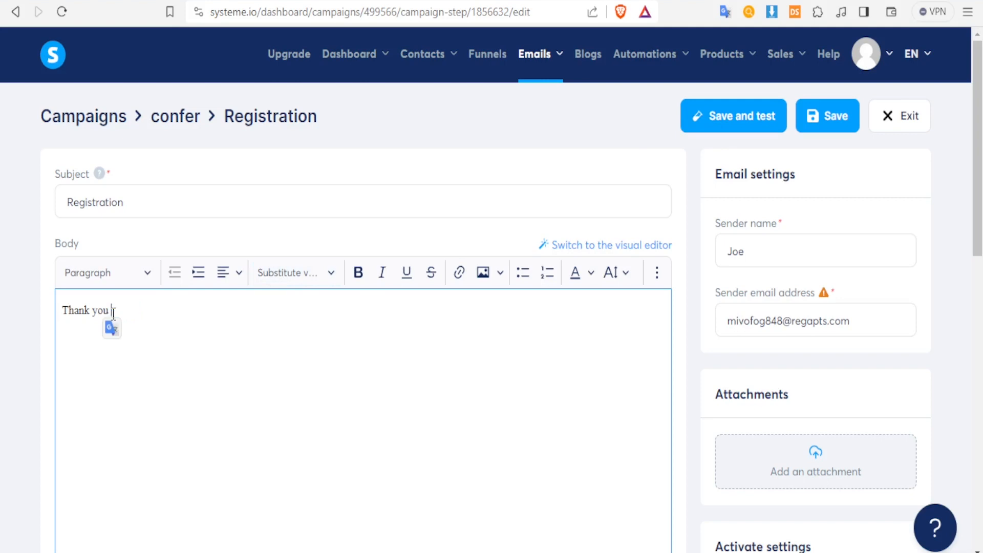
pyautogui.write('. Here is the link to your material')
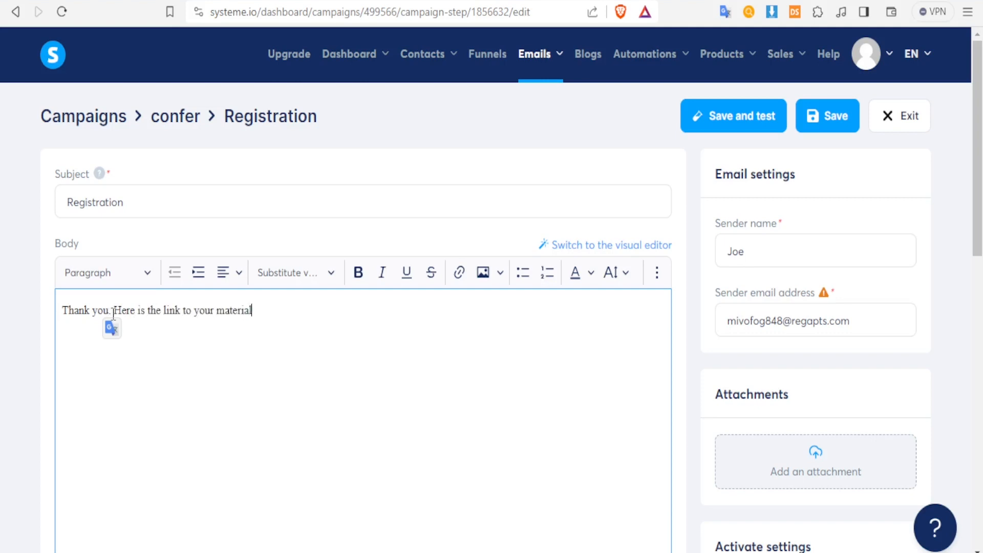
pyautogui.click(163, 311)
pyautogui.moveTo(165, 312); pyautogui.dragTo(180, 312)
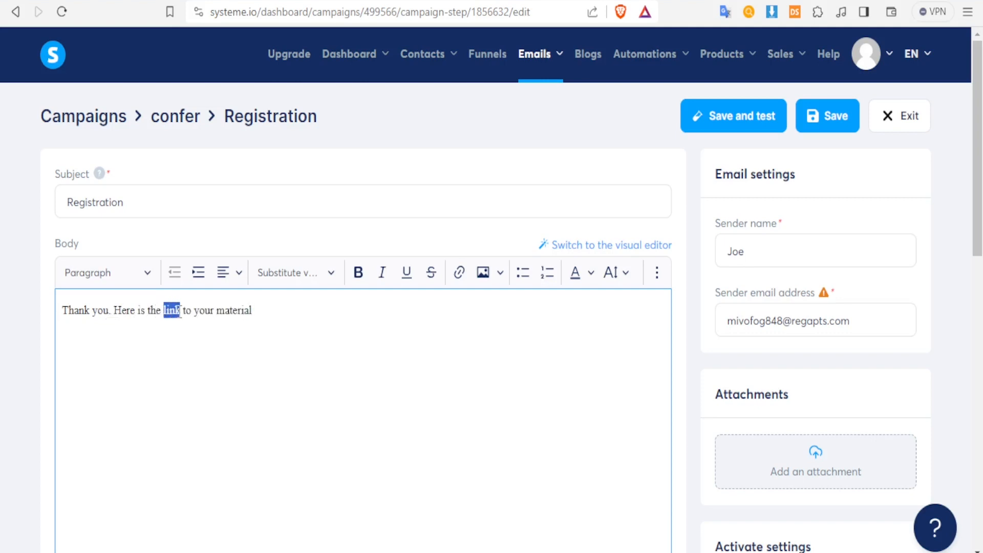
pyautogui.click(459, 275)
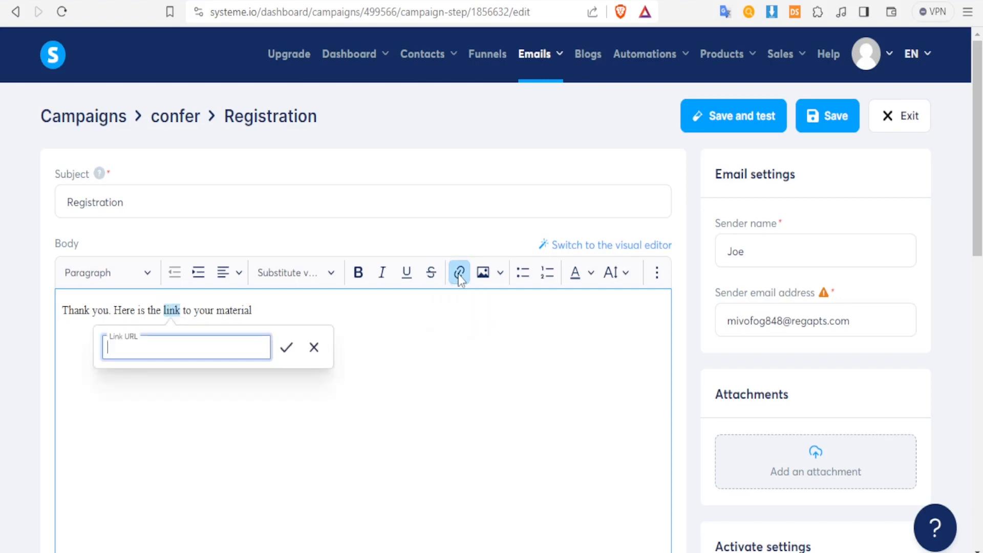
pyautogui.write('www.youtube.com')
pyautogui.click(286, 347)
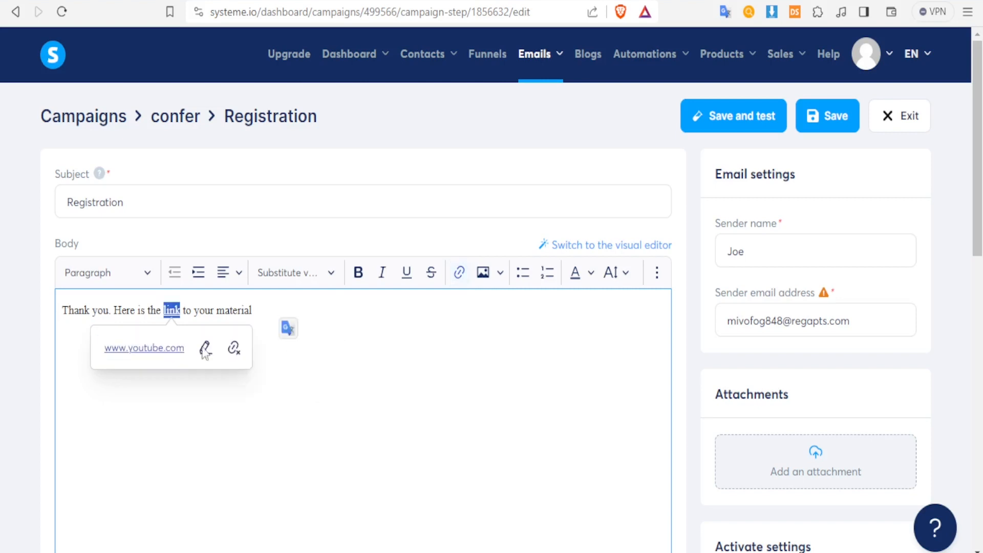
pyautogui.click(270, 430)
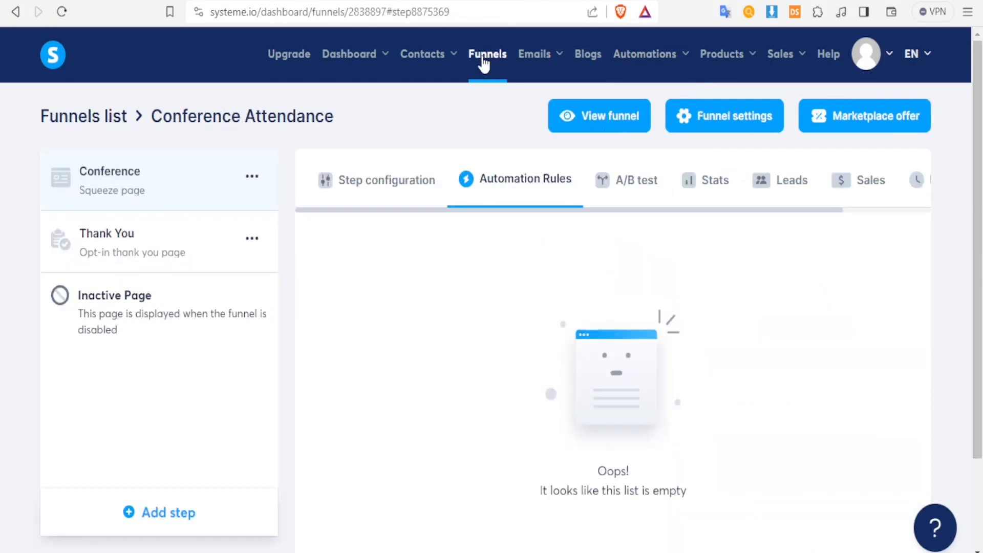
# Add an automation rule with the "Funnel step form subscribed" trigger to the Conference step of the Conference Attendance funnel
pyautogui.click(484, 64)
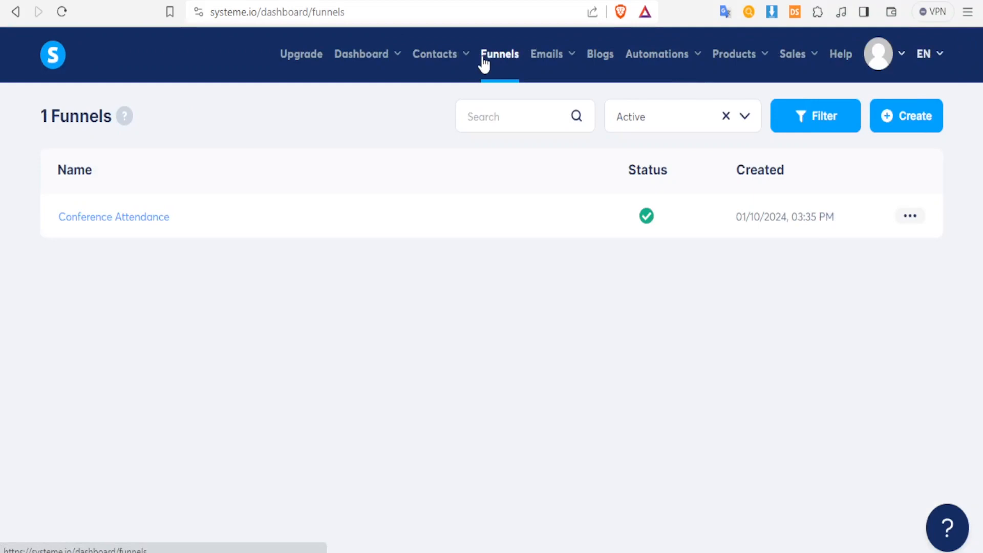
pyautogui.click(110, 224)
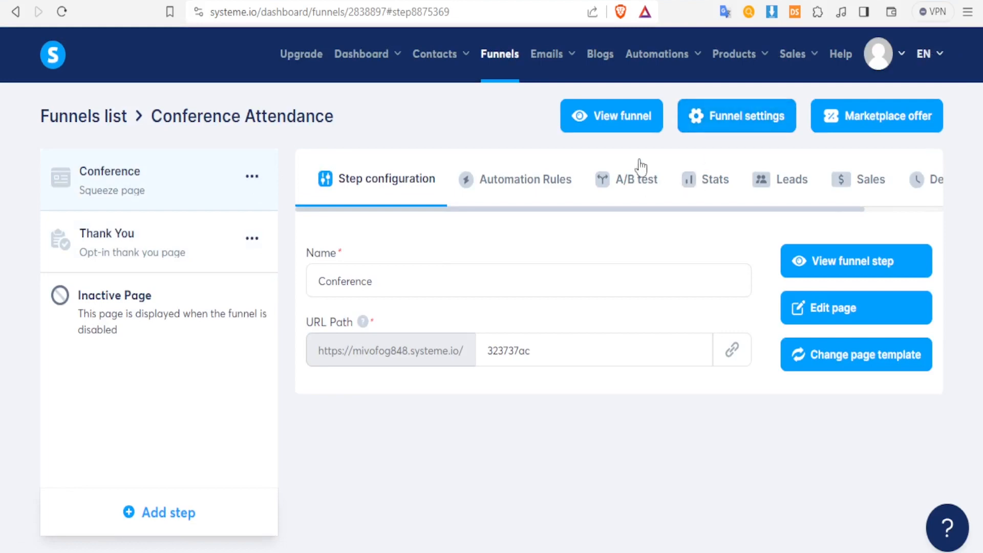
pyautogui.click(559, 188)
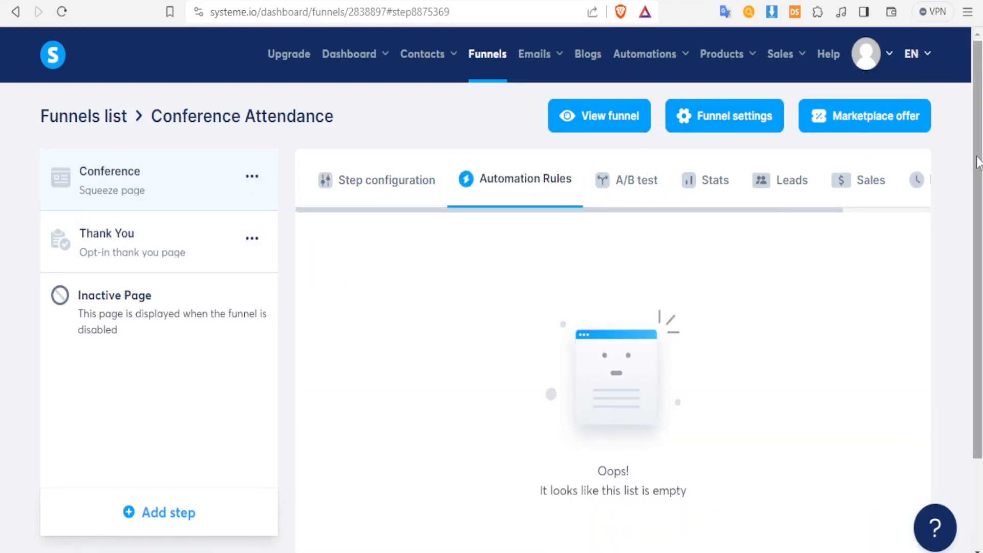
pyautogui.scroll(-3, 952, 327)
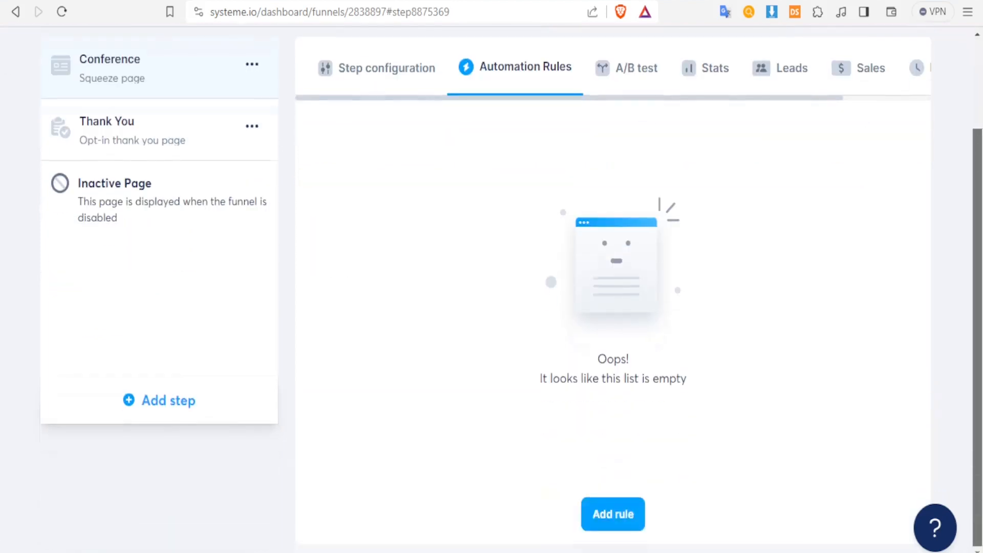
pyautogui.click(614, 512)
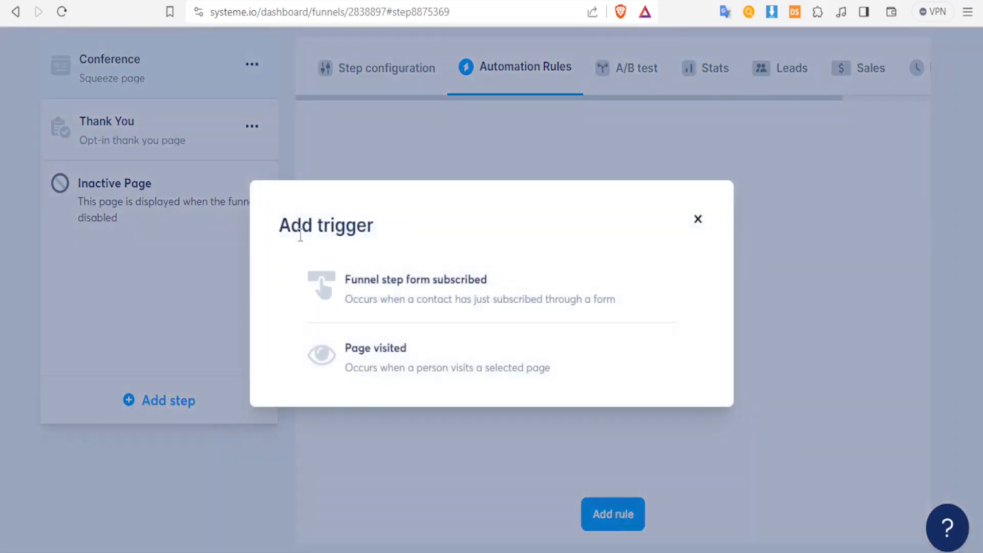
pyautogui.click(402, 290)
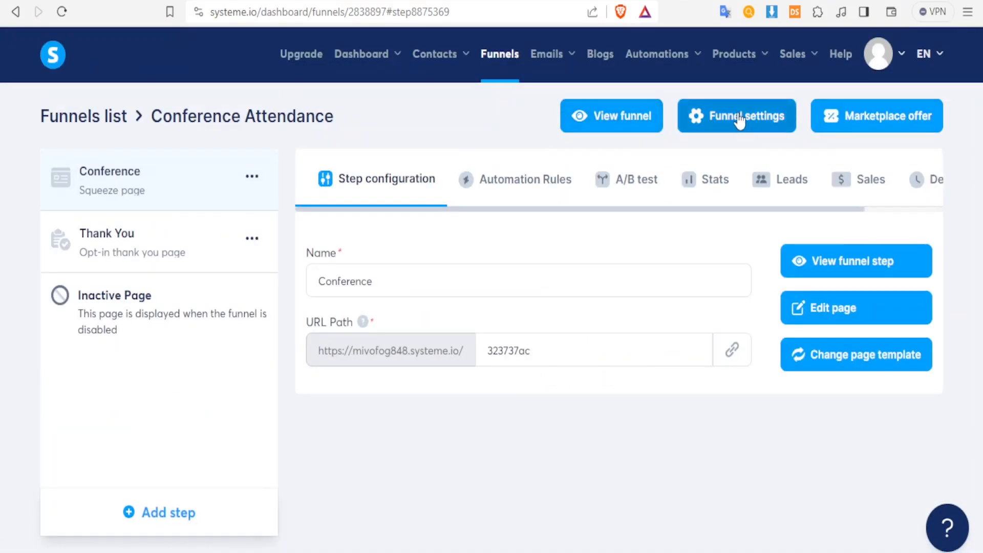
# Save the Conference Attendance funnel's settings and view the live funnel
pyautogui.click(746, 127)
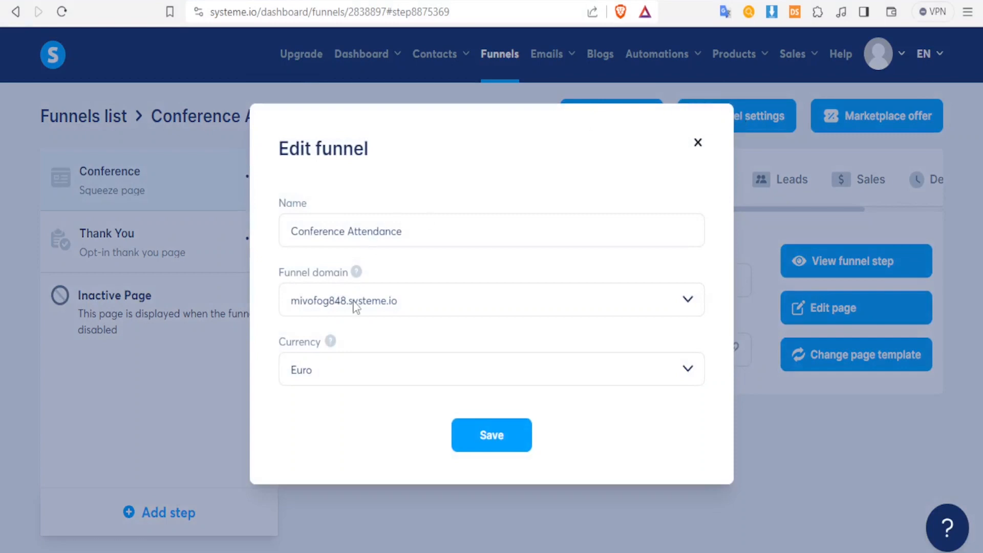
pyautogui.click(497, 441)
pyautogui.click(633, 125)
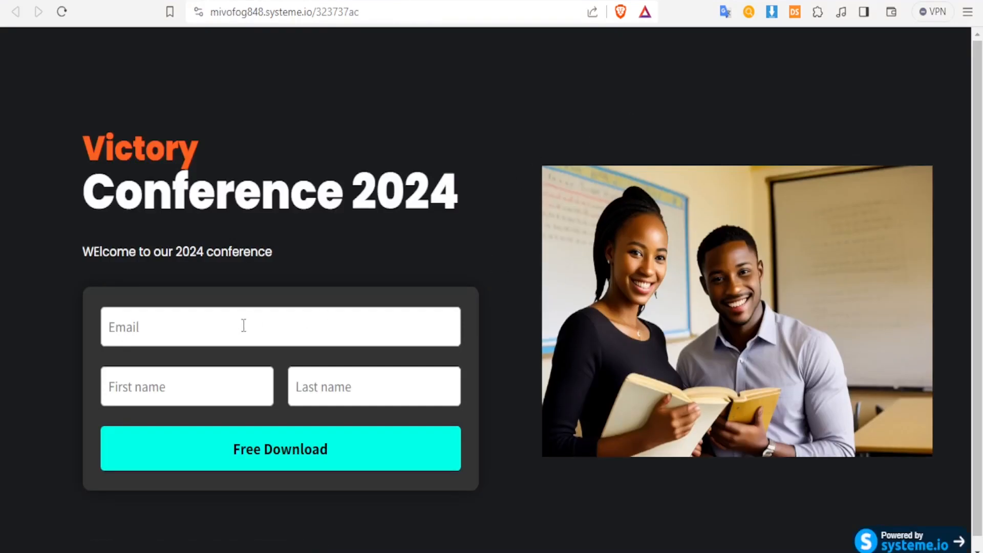
# Fill in the email address on the live squeeze page's Free Download form using a saved suggestion
pyautogui.click(228, 326)
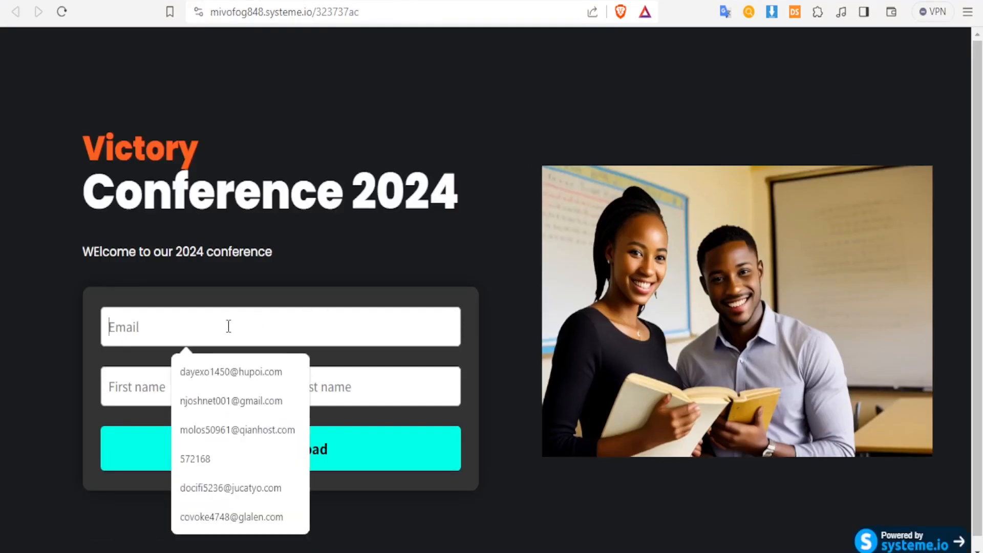
pyautogui.click(221, 369)
pyautogui.click(222, 370)
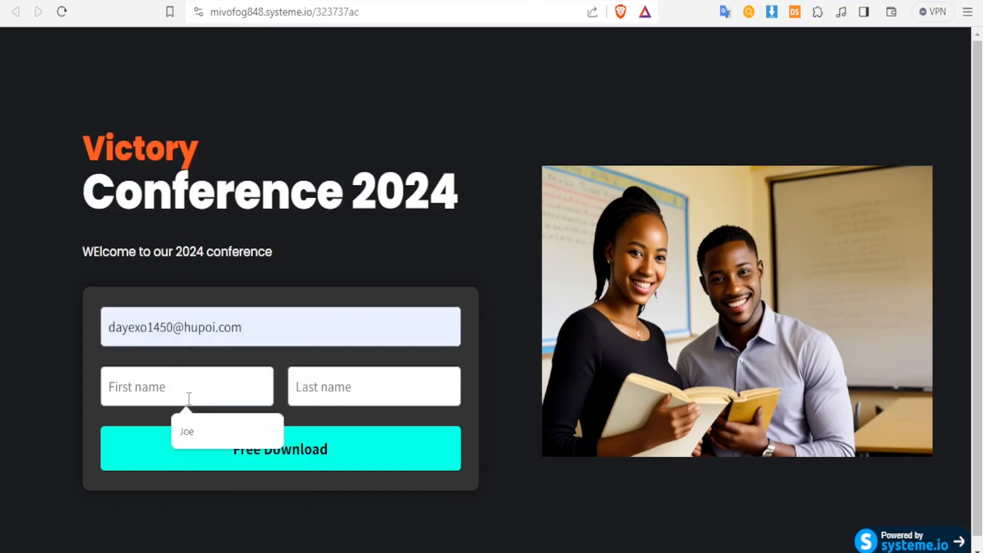